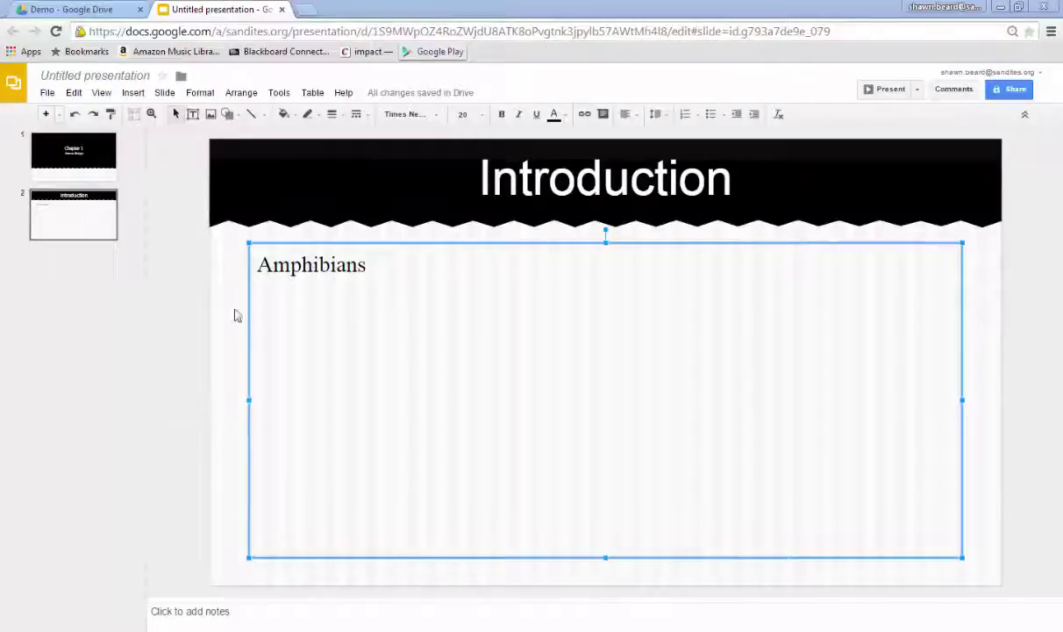
Back on the Introduction slide, research the word Amphibians with Tools > Research
left_click(106, 162)
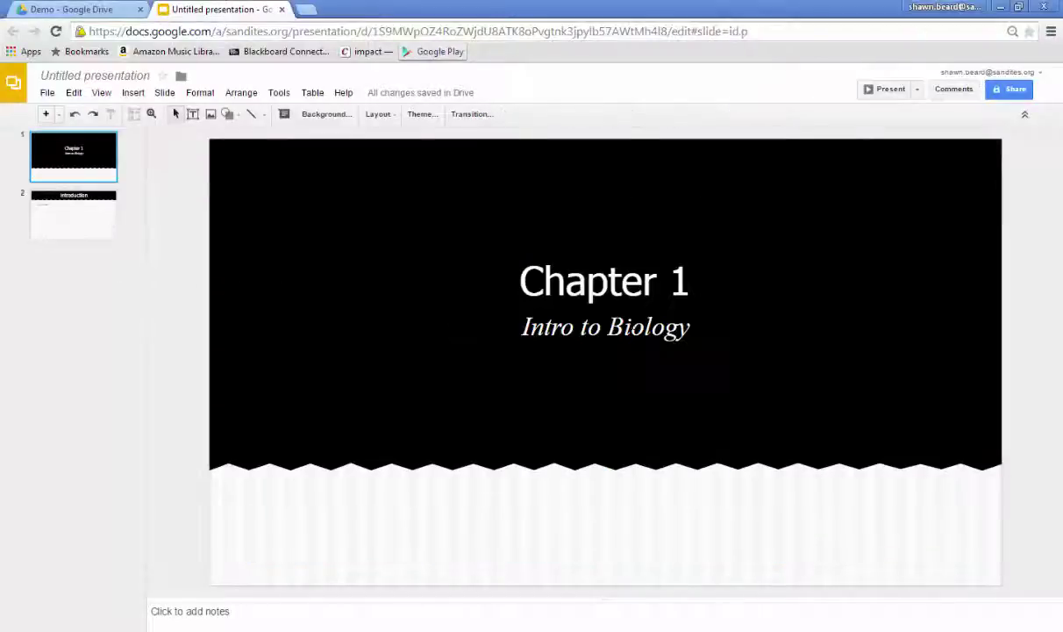
left_click(49, 216)
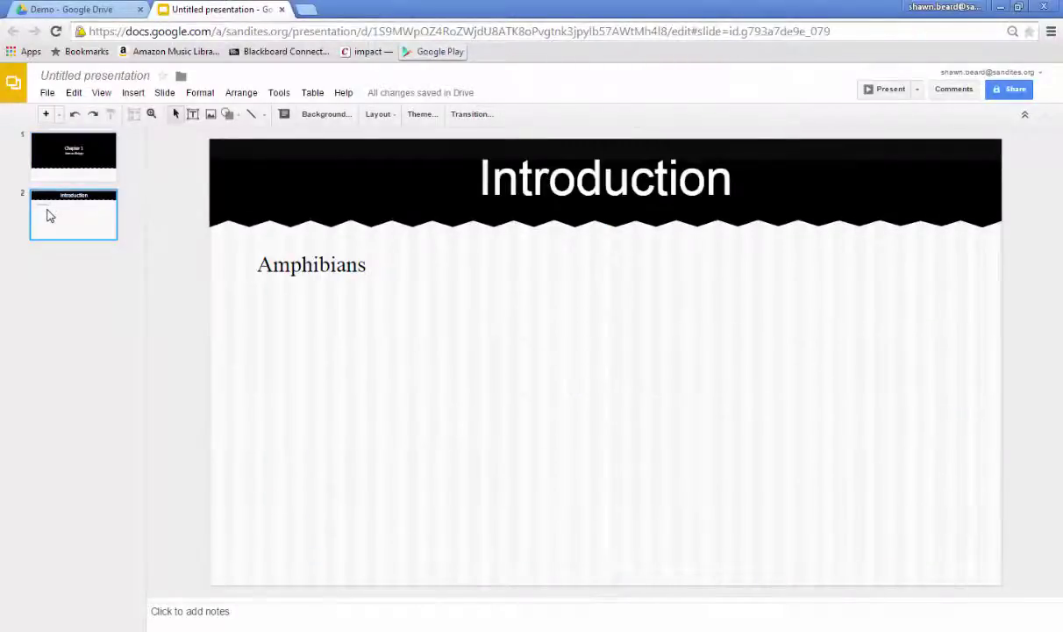
double_click(303, 259)
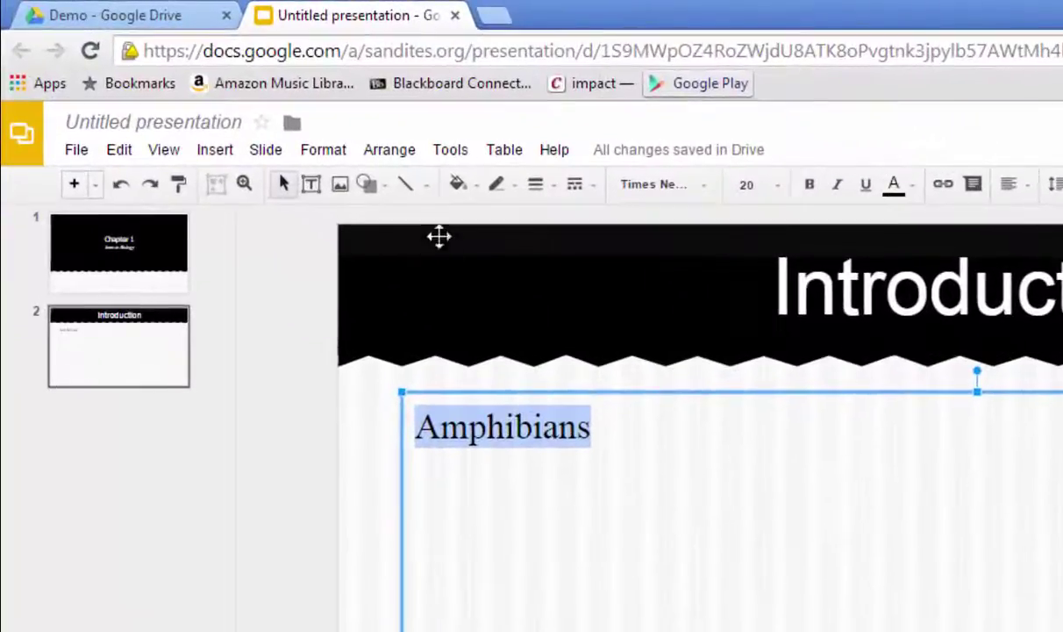
left_click(450, 151)
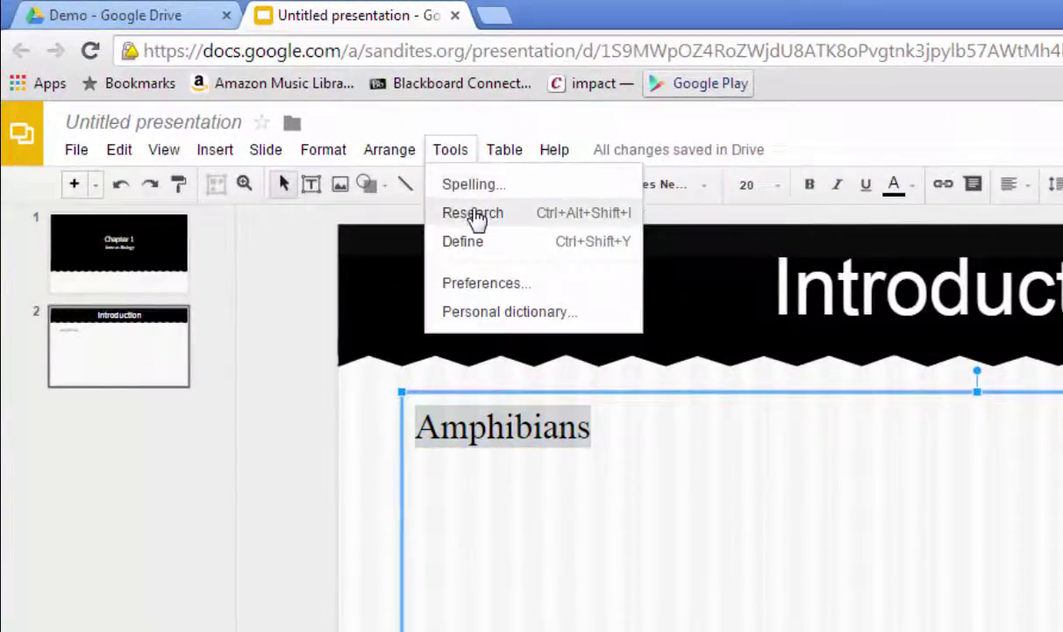
left_click(474, 212)
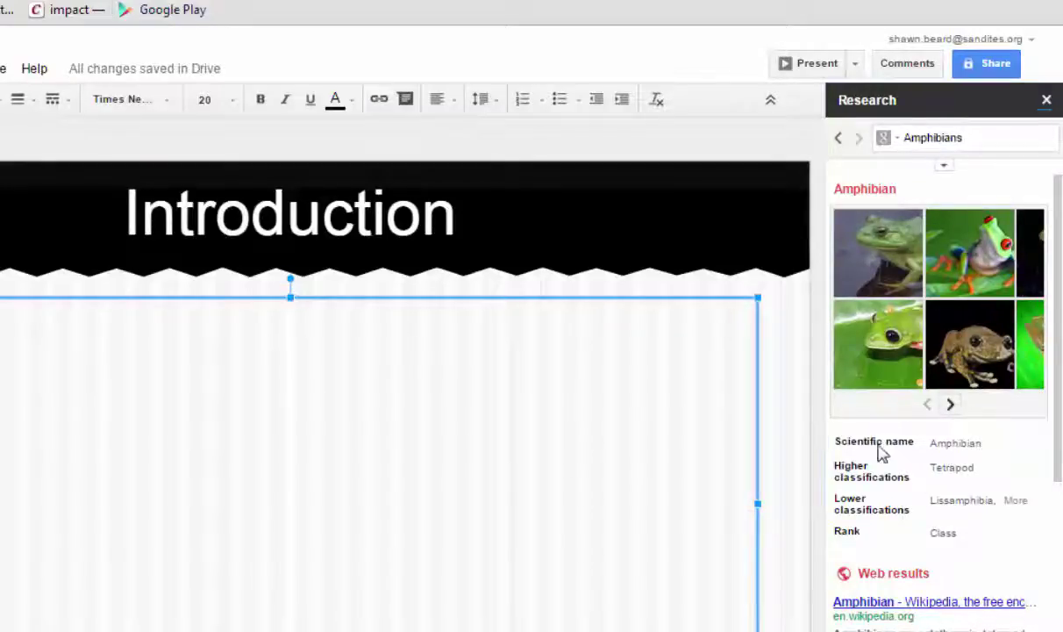
Insert the green frog photo from Research onto the Introduction slide, positioned lower right
mouse_move(875, 345)
left_click_drag(875, 349, 515, 495)
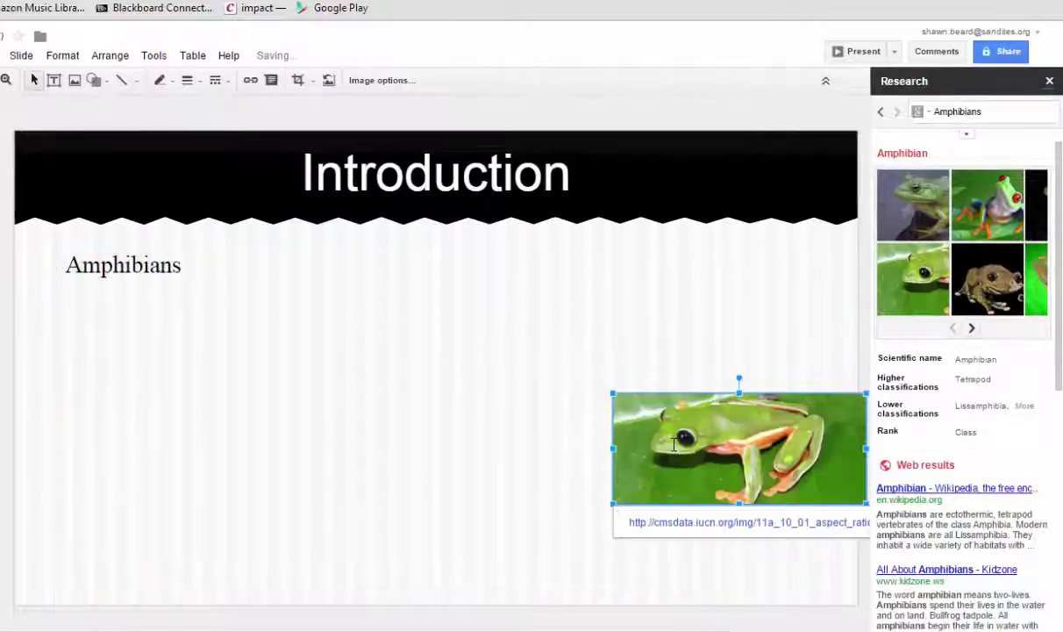
left_click_drag(640, 404, 574, 377)
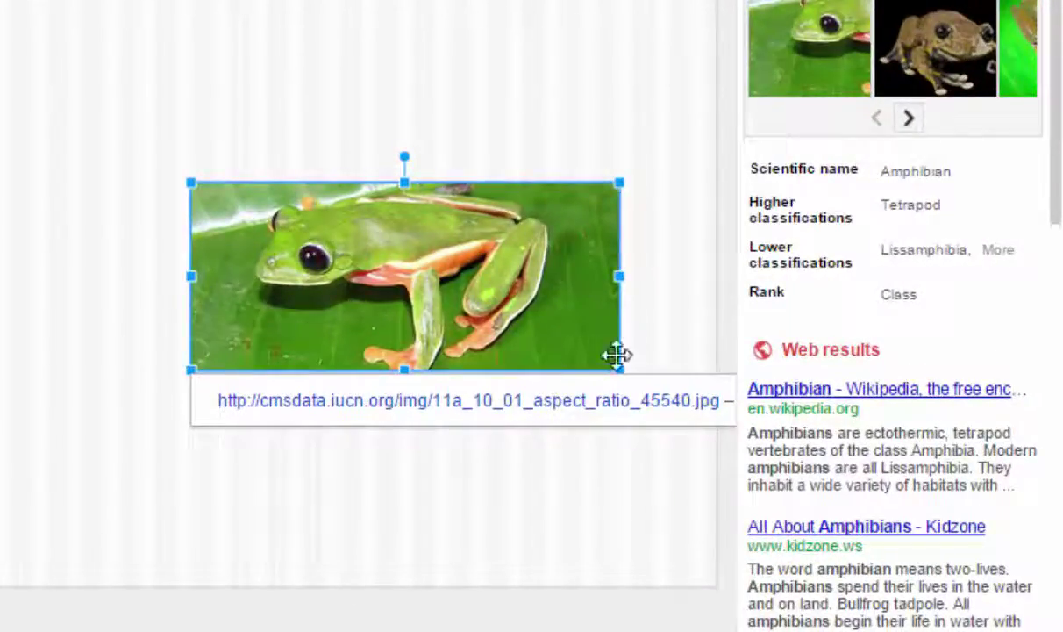
left_click(663, 342)
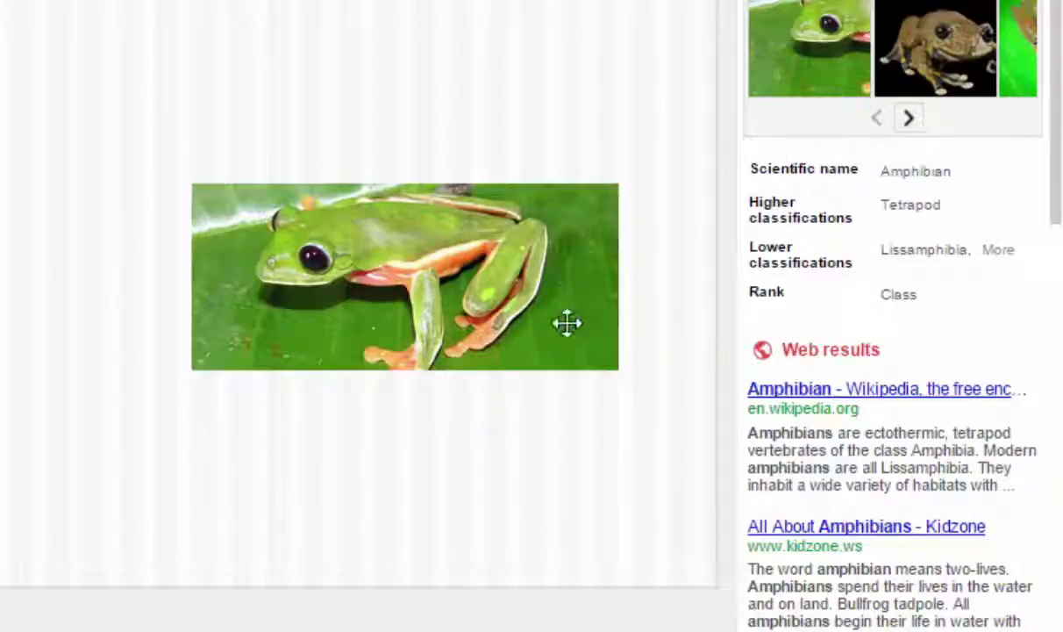
left_click(516, 298)
left_click_drag(595, 210, 612, 310)
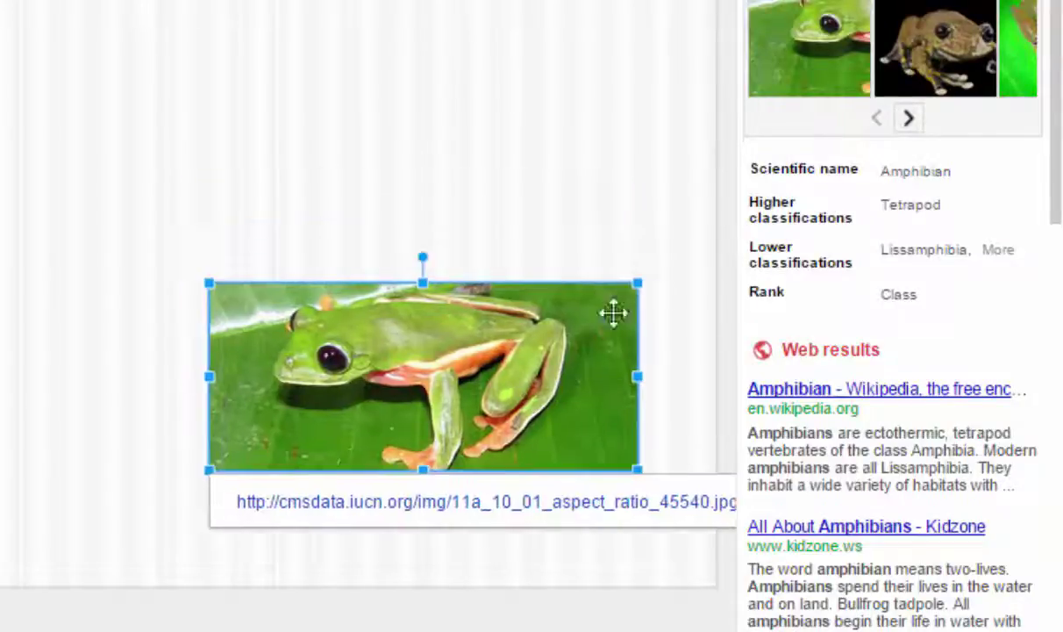
left_click(667, 460)
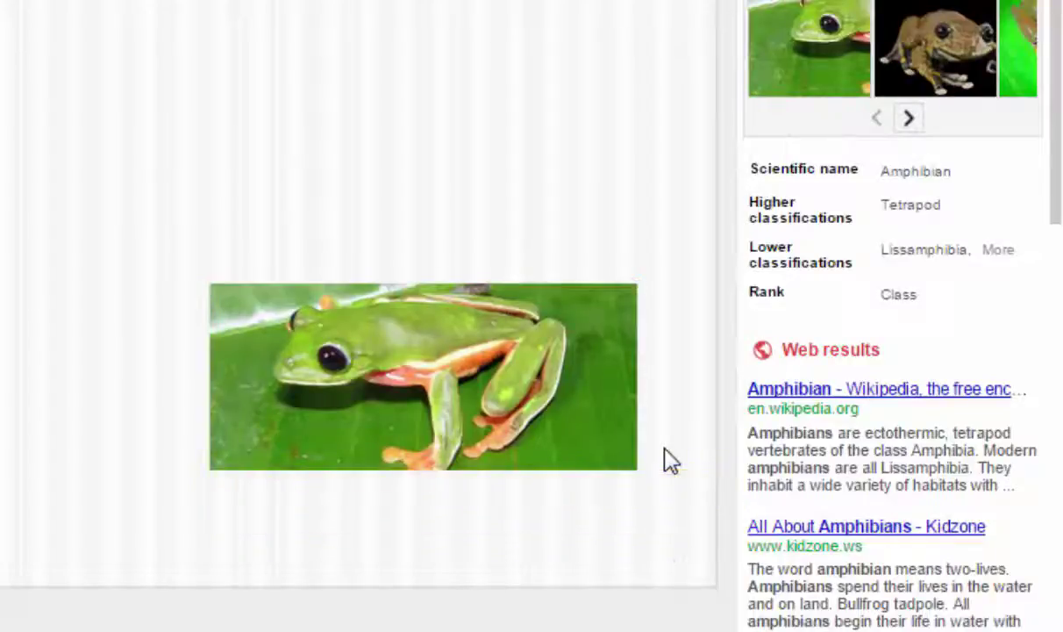
Paste the Wikipedia amphibian definition after Amphibians- and add a link to the Amphibian article
scroll(978, 138, "down", 5)
mouse_move(897, 57)
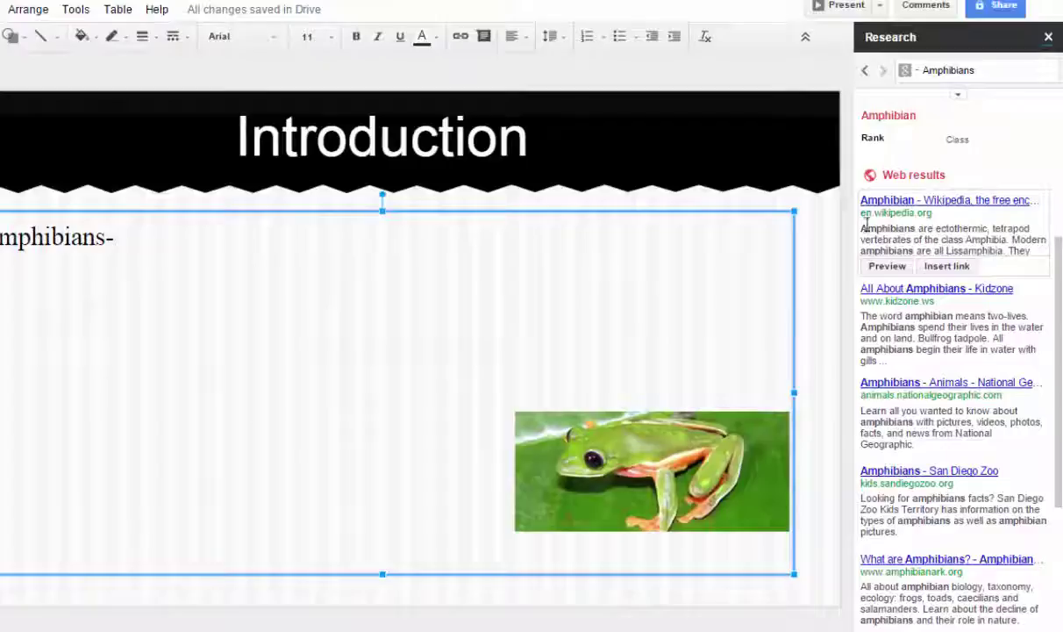
left_click_drag(861, 227, 1011, 240)
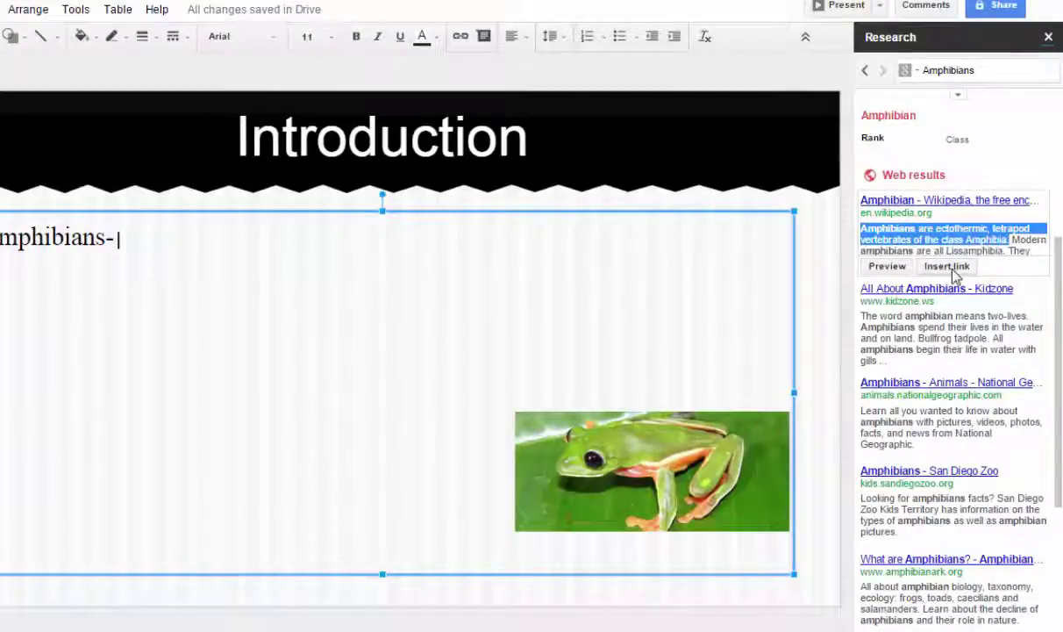
right_click(973, 236)
left_click(894, 246)
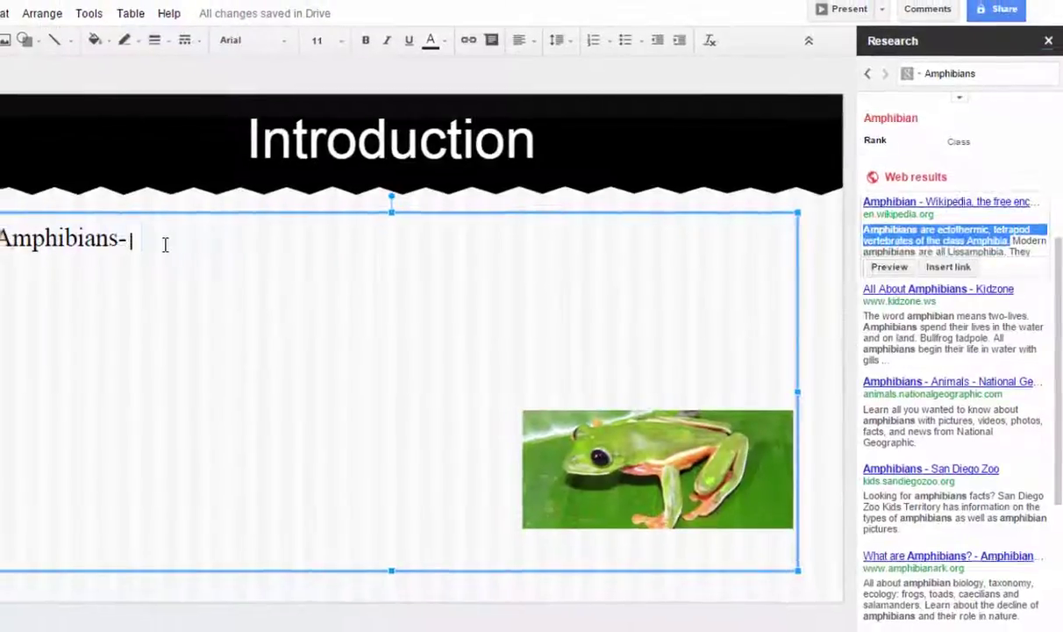
right_click(165, 245)
left_click(253, 302)
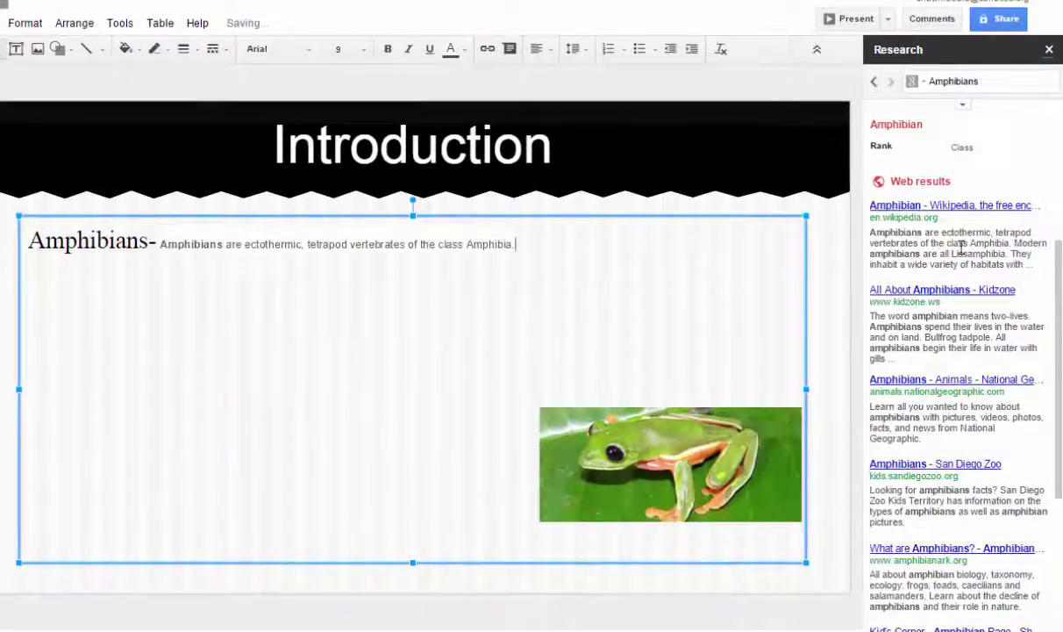
mouse_move(912, 227)
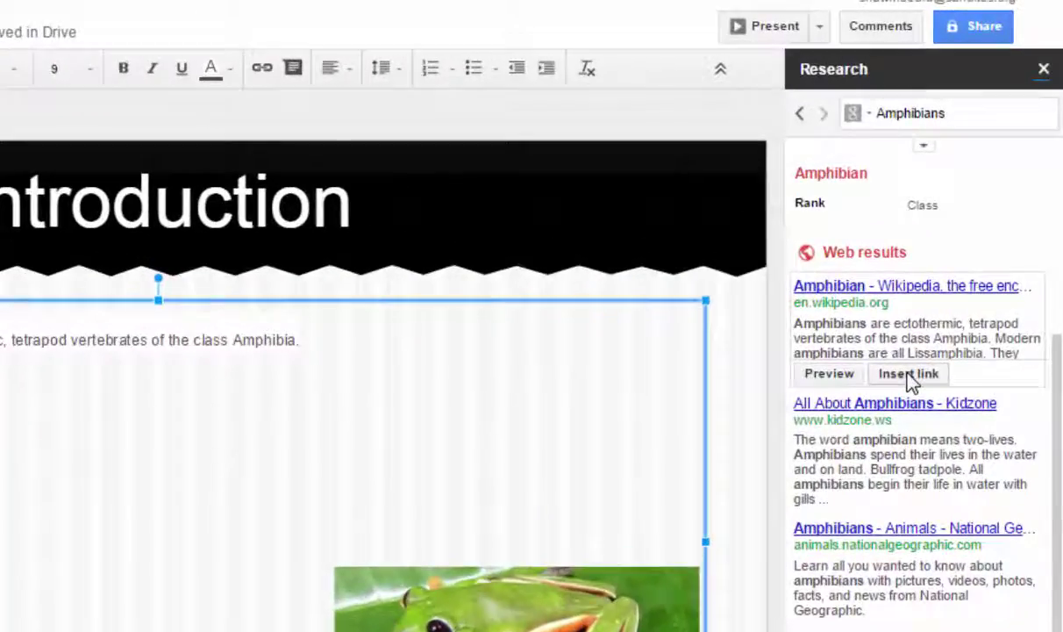
left_click(909, 376)
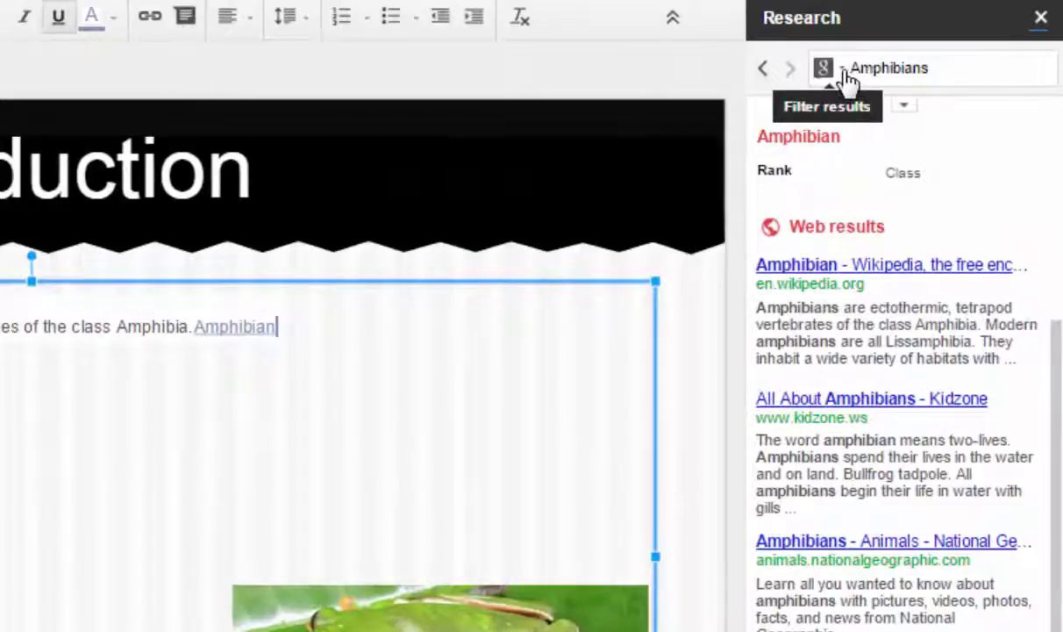
Filter the Amphibian research to Dictionary results, then to Tables results
left_click(844, 75)
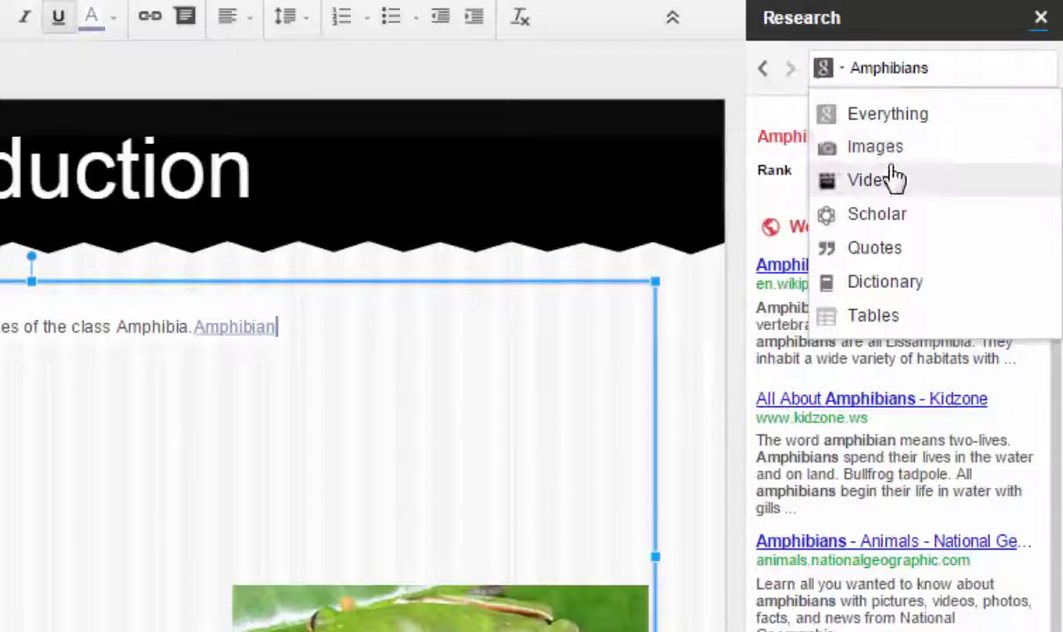
left_click(919, 294)
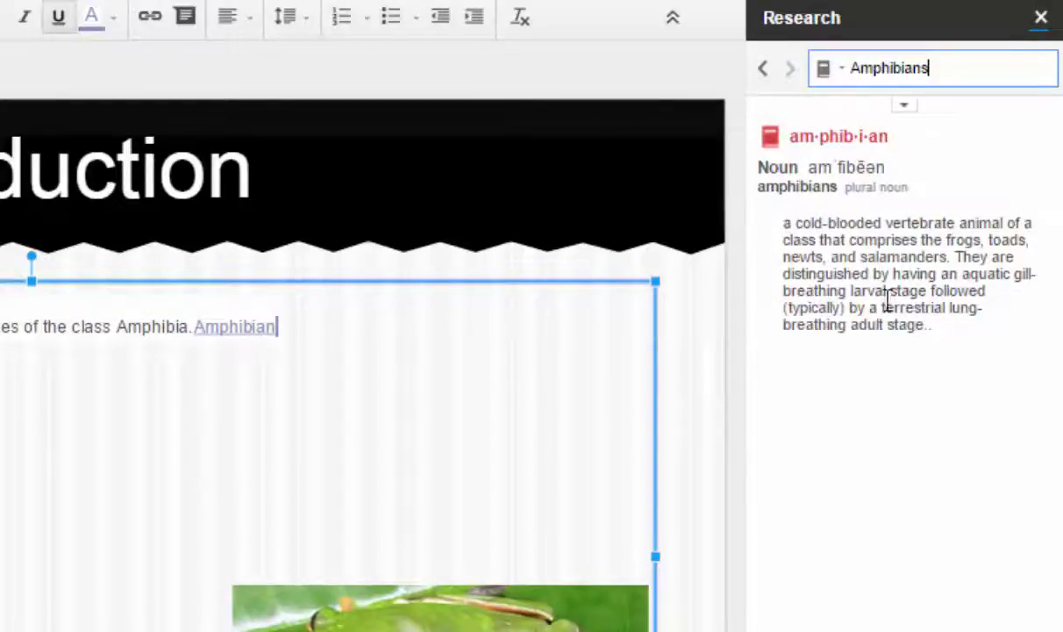
left_click(831, 69)
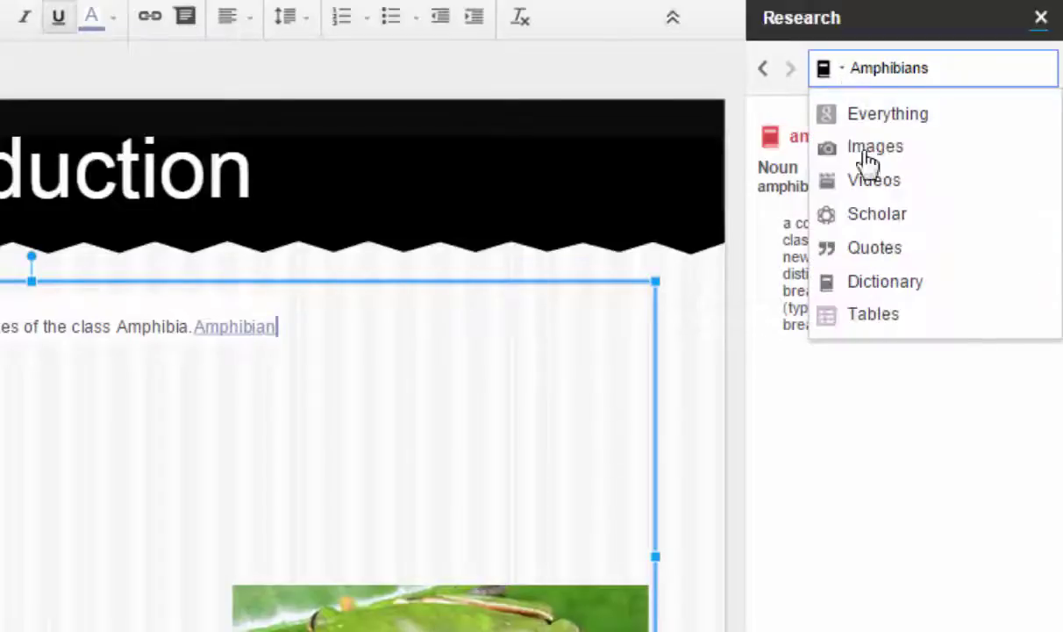
left_click(880, 329)
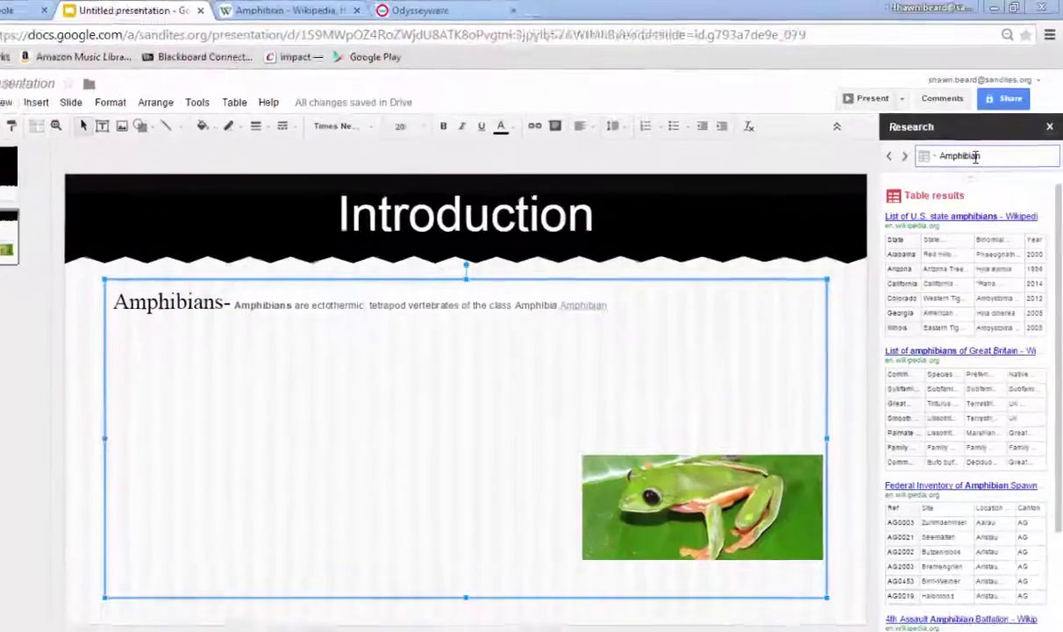
Replace the research term with 'toad' and filter the results to Quotes
double_click(981, 142)
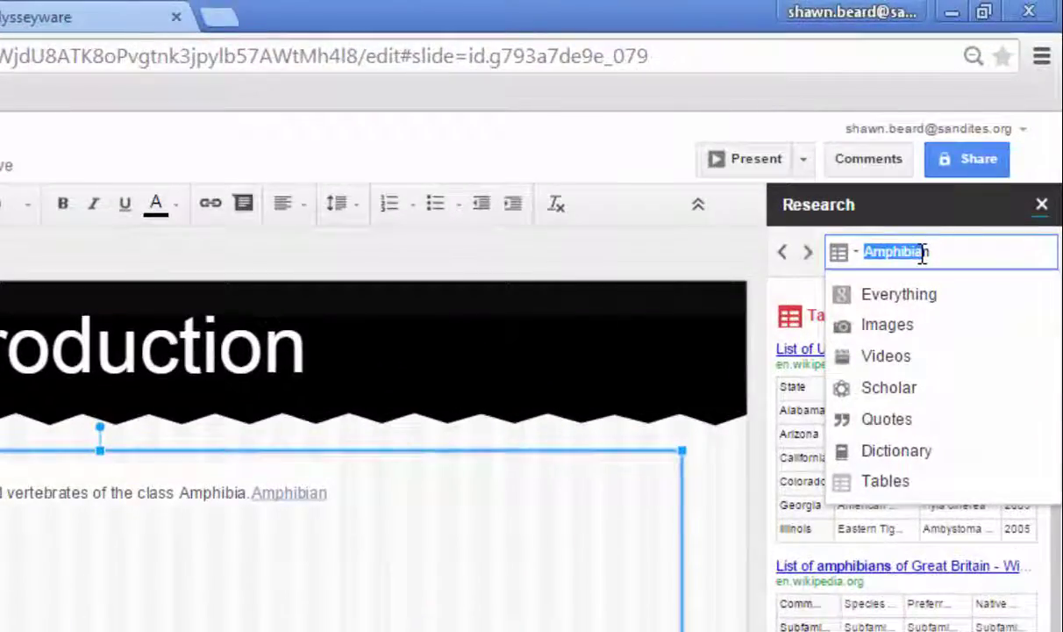
key("BackSpace")
type("toad")
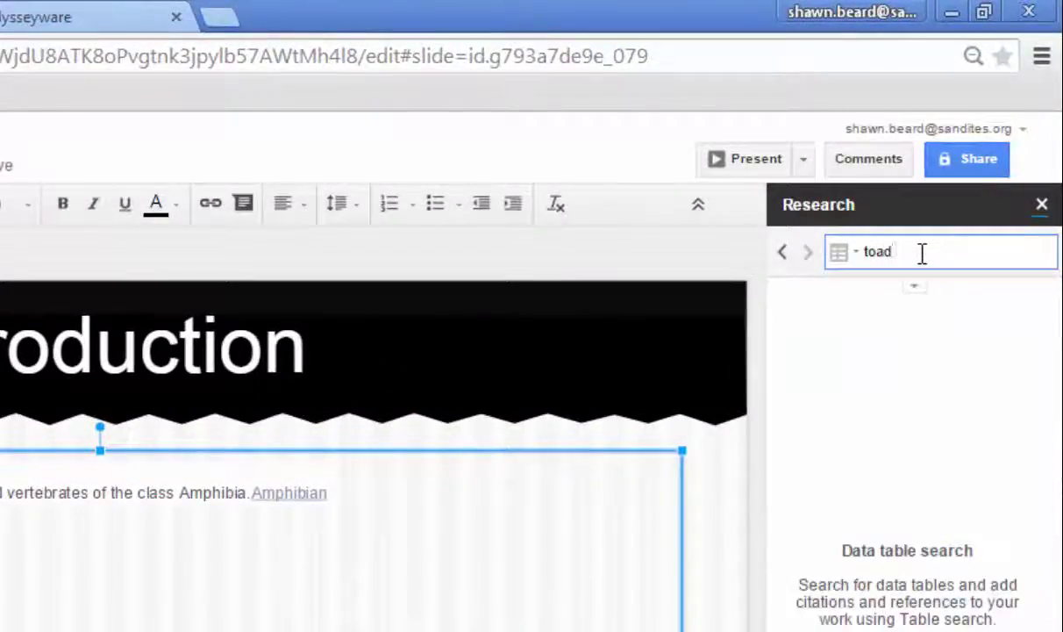
key("Return")
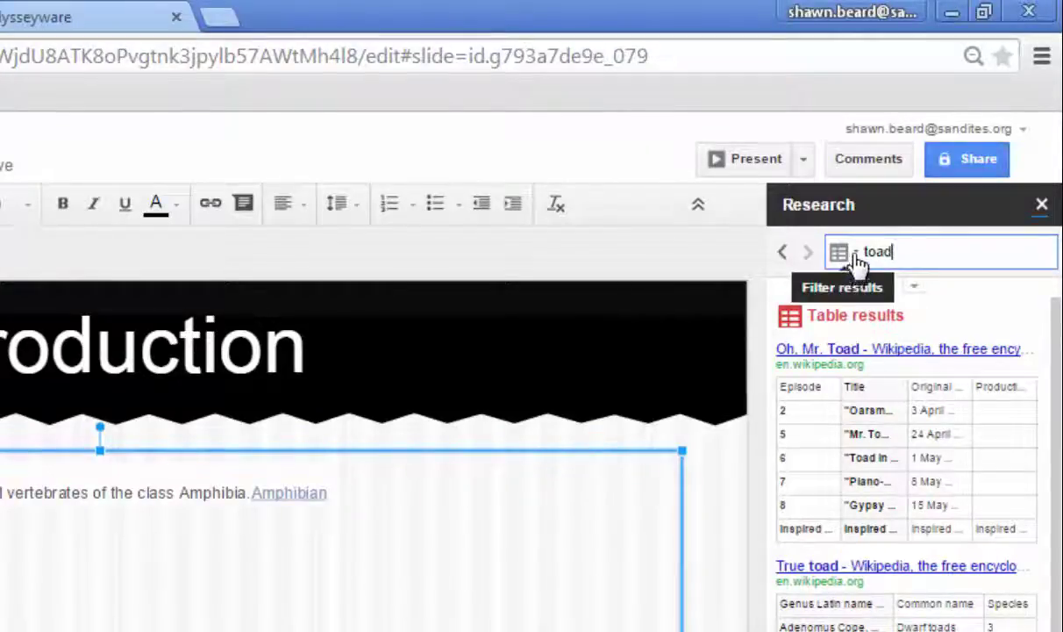
left_click(856, 261)
left_click(891, 421)
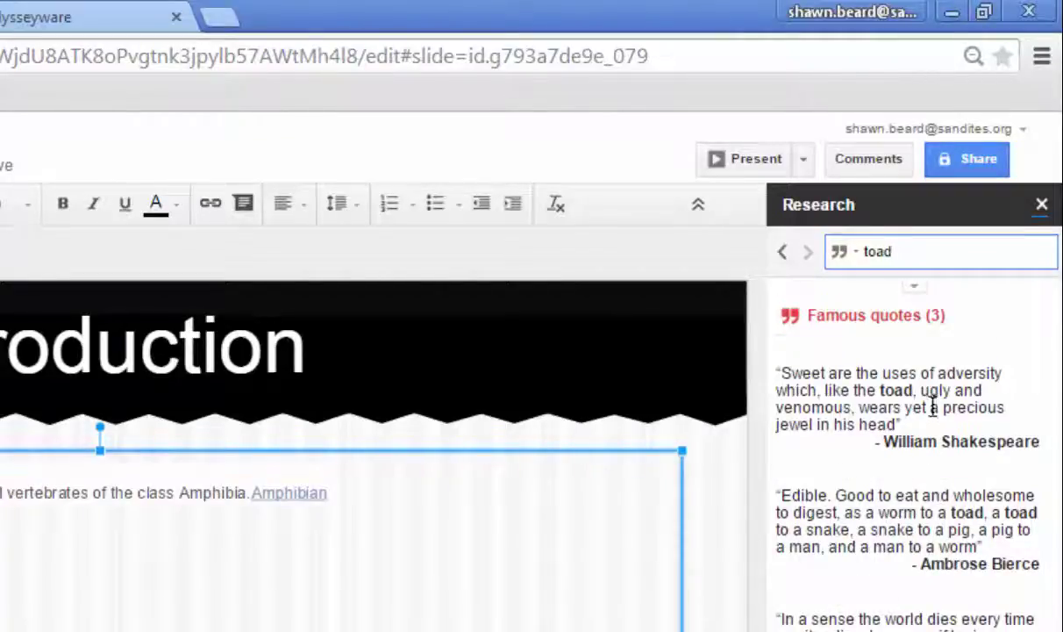
mouse_move(937, 474)
mouse_move(814, 451)
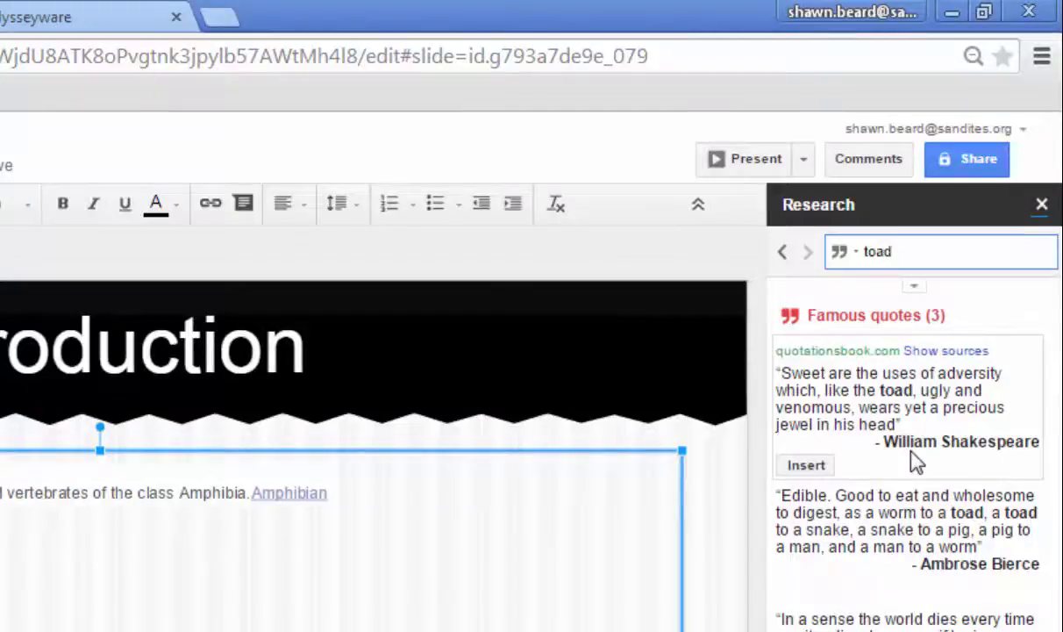
Insert the Shakespeare toad quote into the Introduction text box
left_click(806, 465)
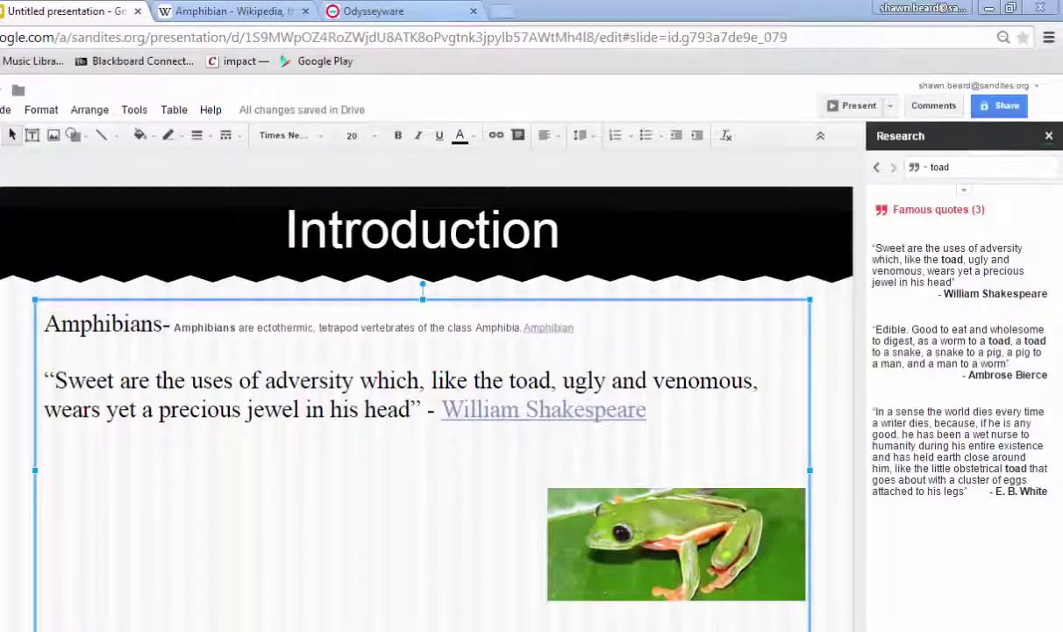
Add a new slide with Ctrl+M
key("ctrl+m")
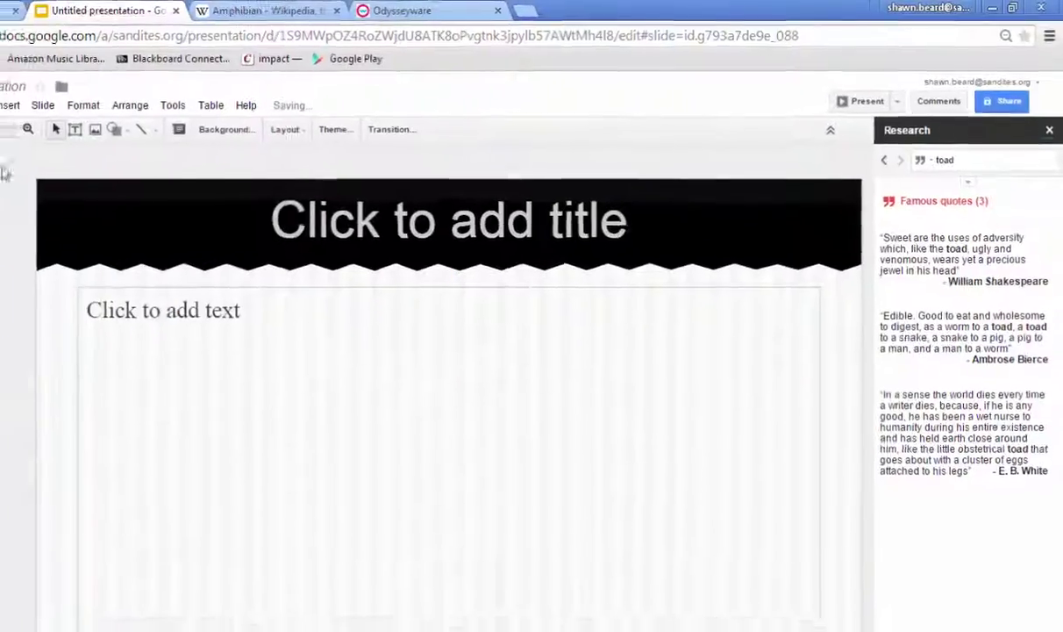
Add slide 4 using the Blank layout from the New slide menu
left_click(55, 113)
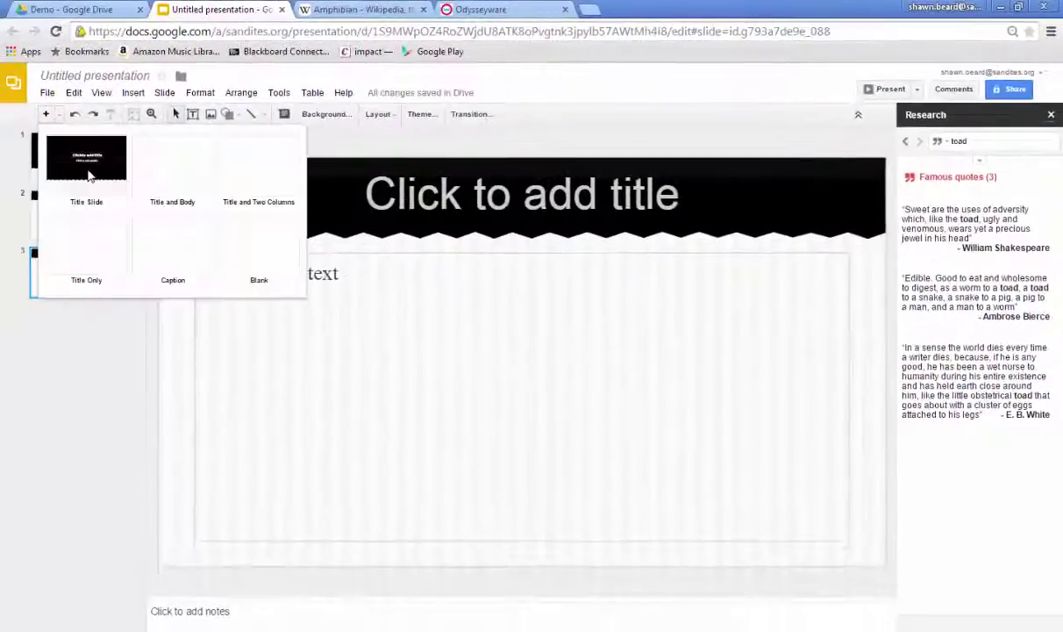
left_click(265, 252)
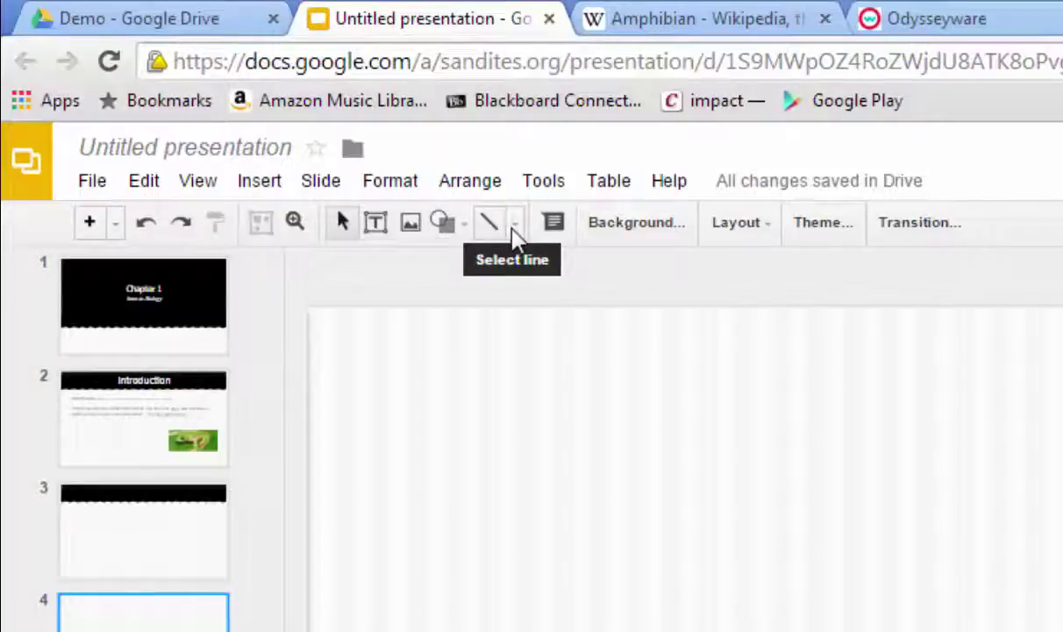
Draw a rectangle on slide 4 containing centred text 'Physical Science'
left_click(471, 233)
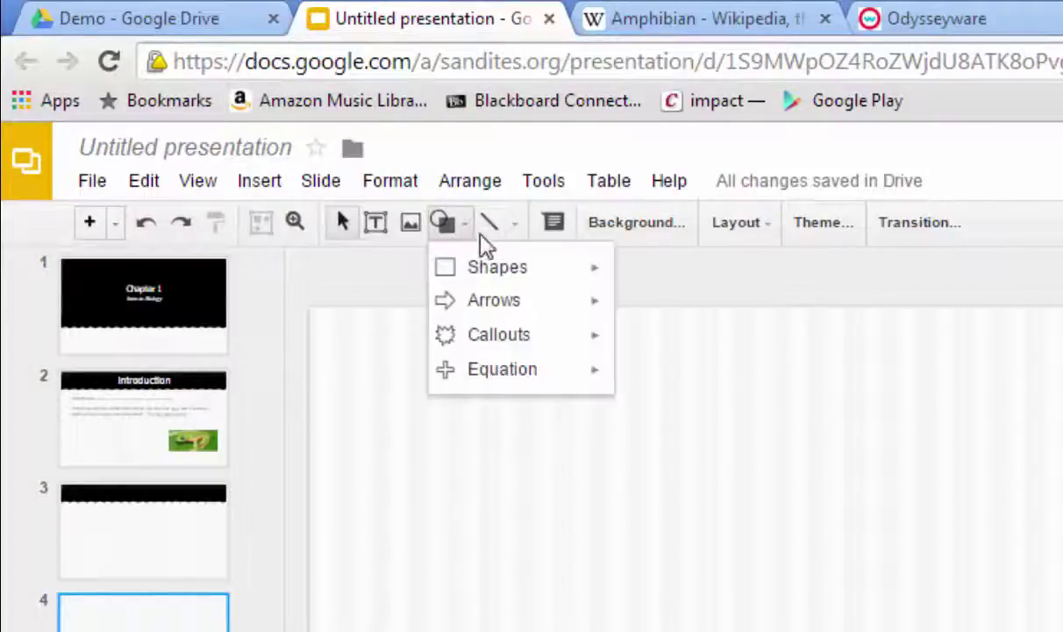
mouse_move(487, 266)
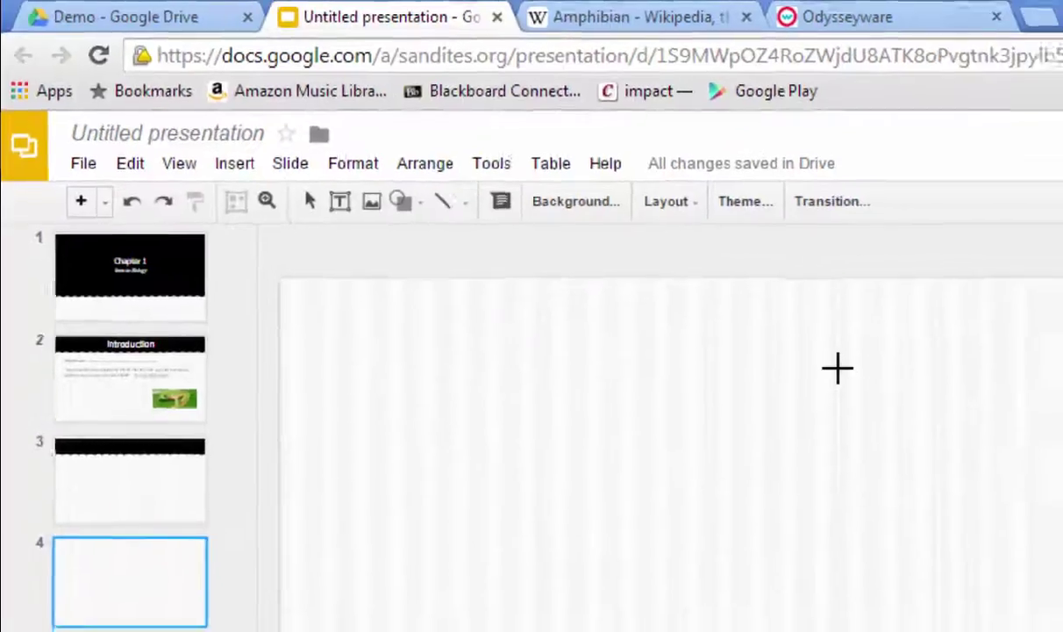
left_click_drag(925, 408, 1062, 560)
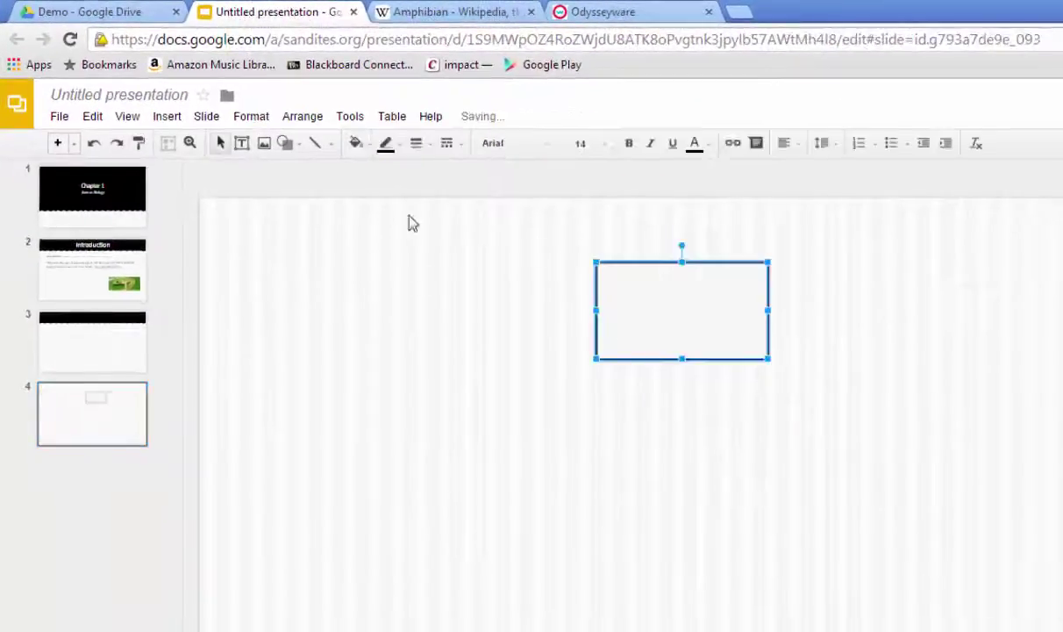
left_click_drag(625, 260, 589, 261)
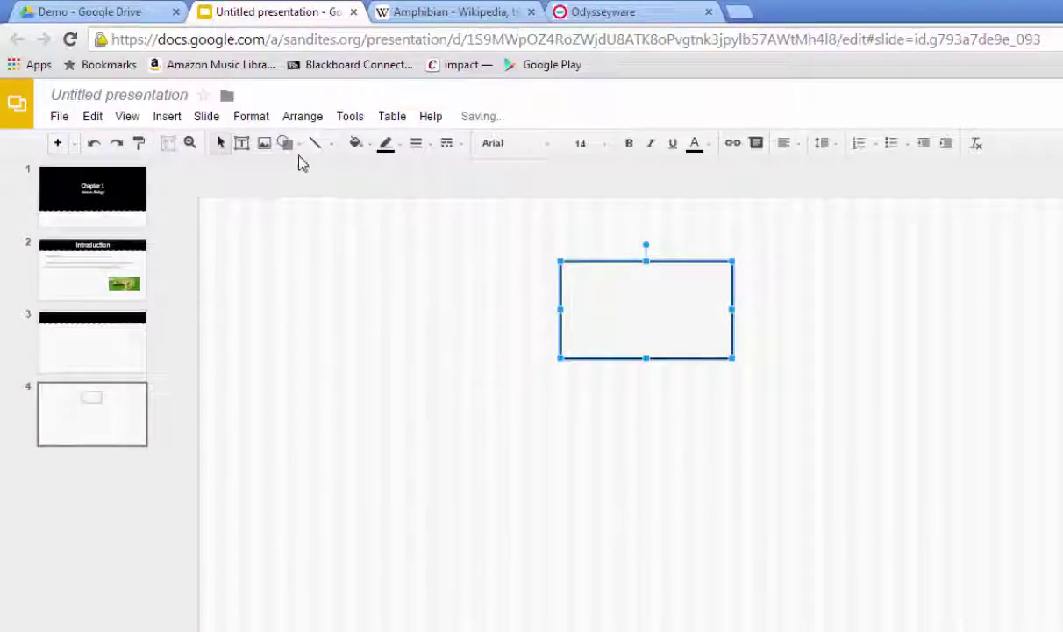
left_click(591, 323)
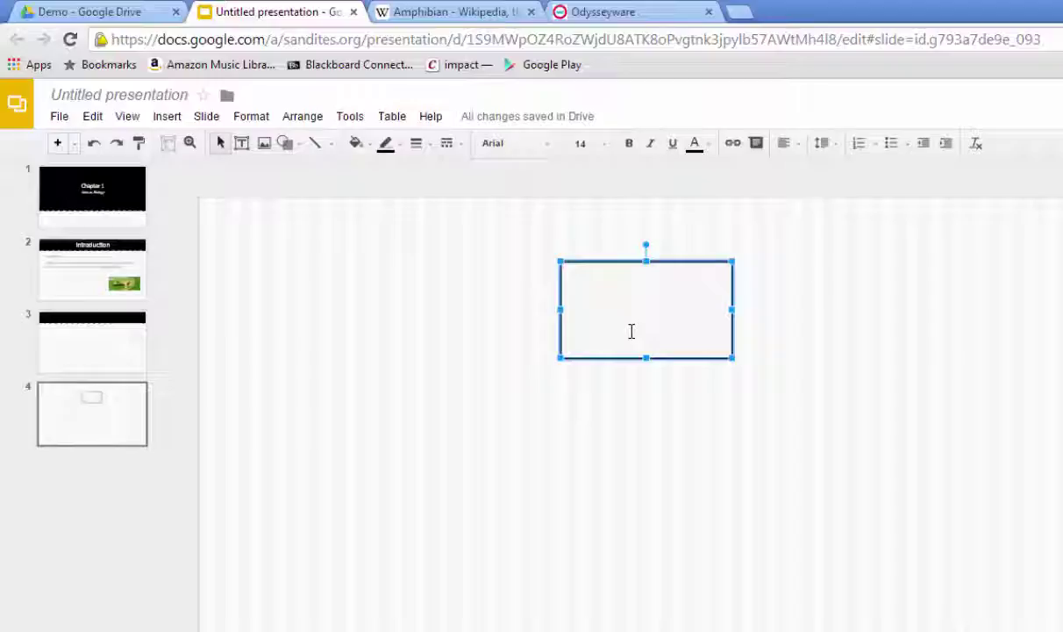
type("Physical C")
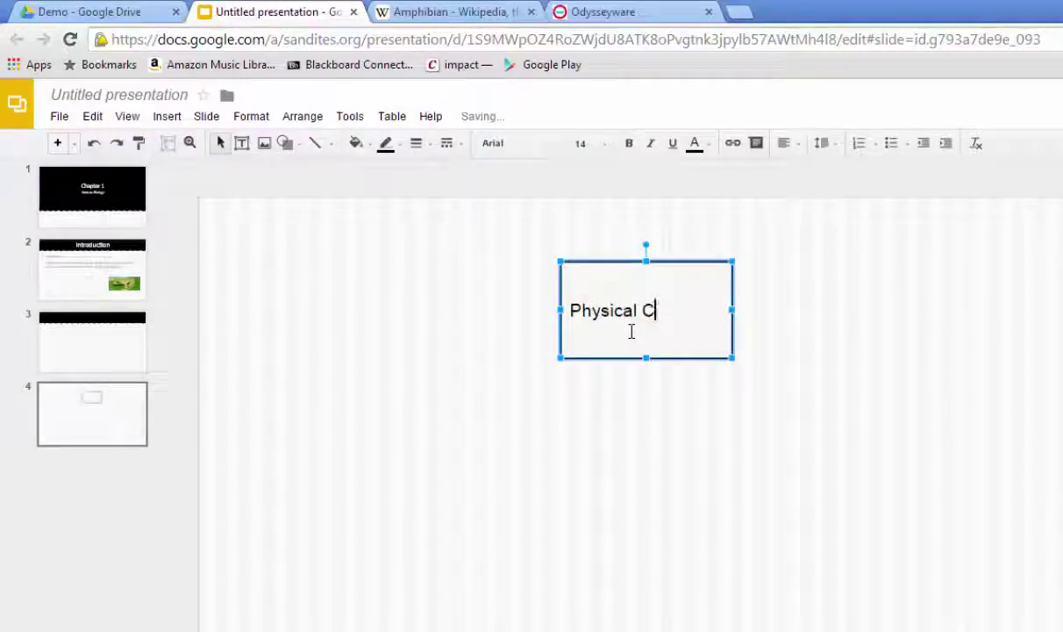
key("BackSpace")
type("Science")
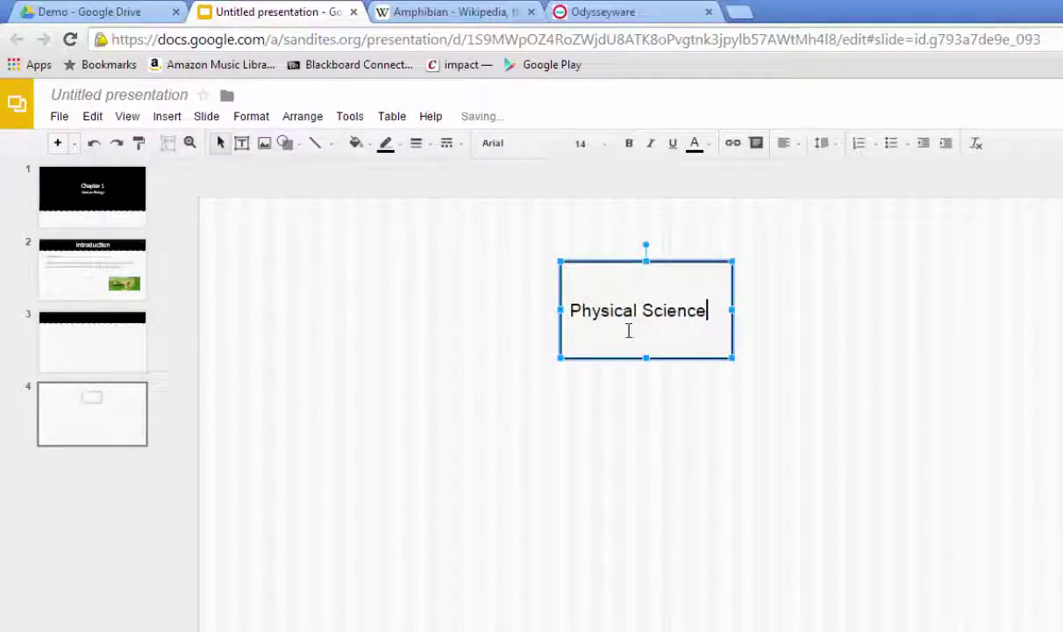
left_click(790, 143)
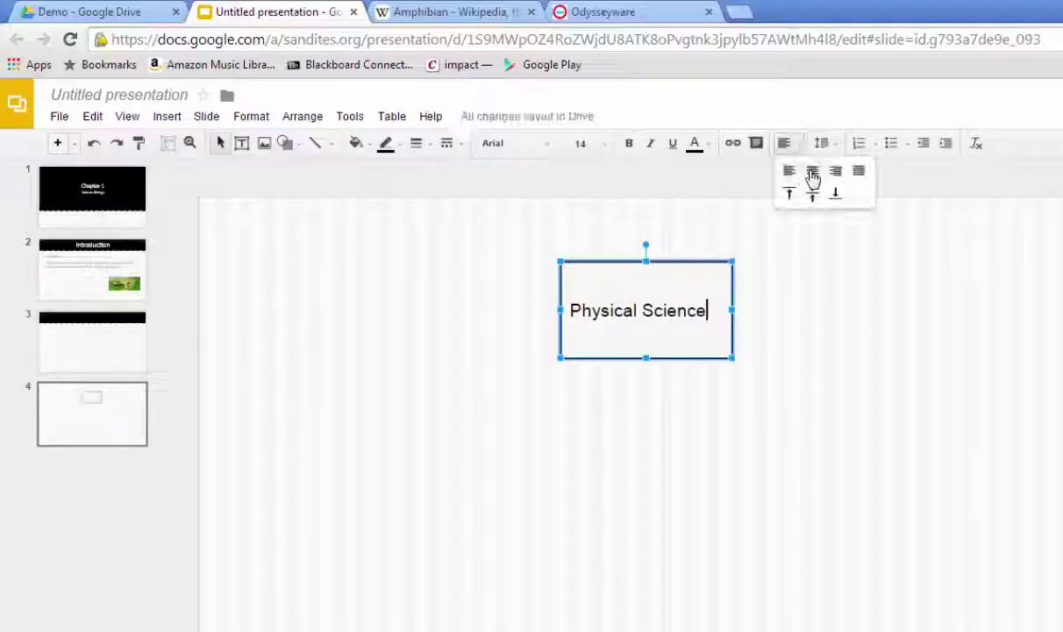
left_click(811, 171)
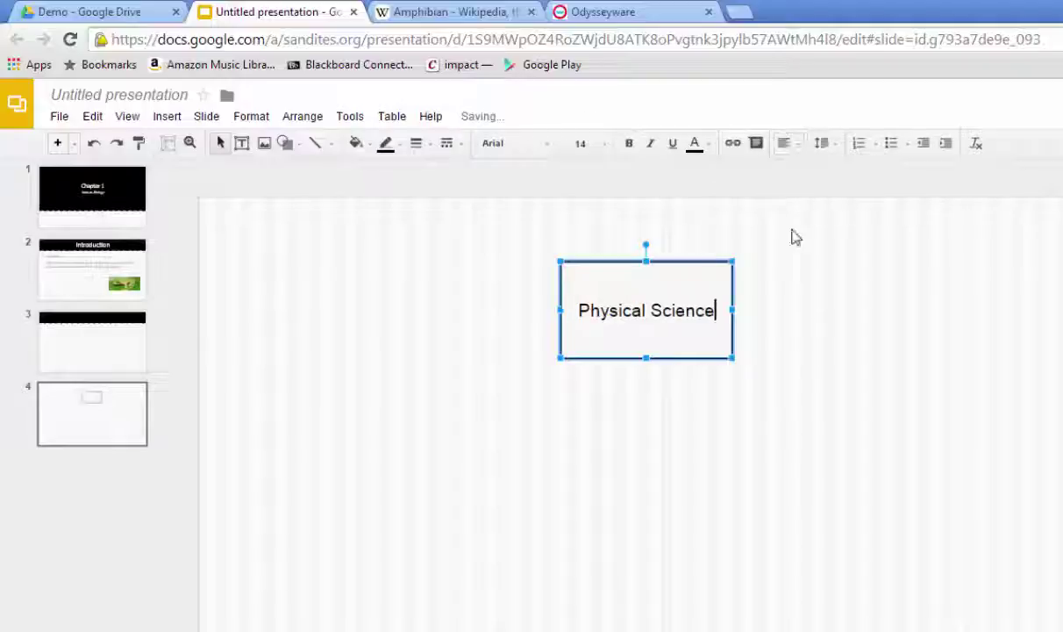
left_click(792, 325)
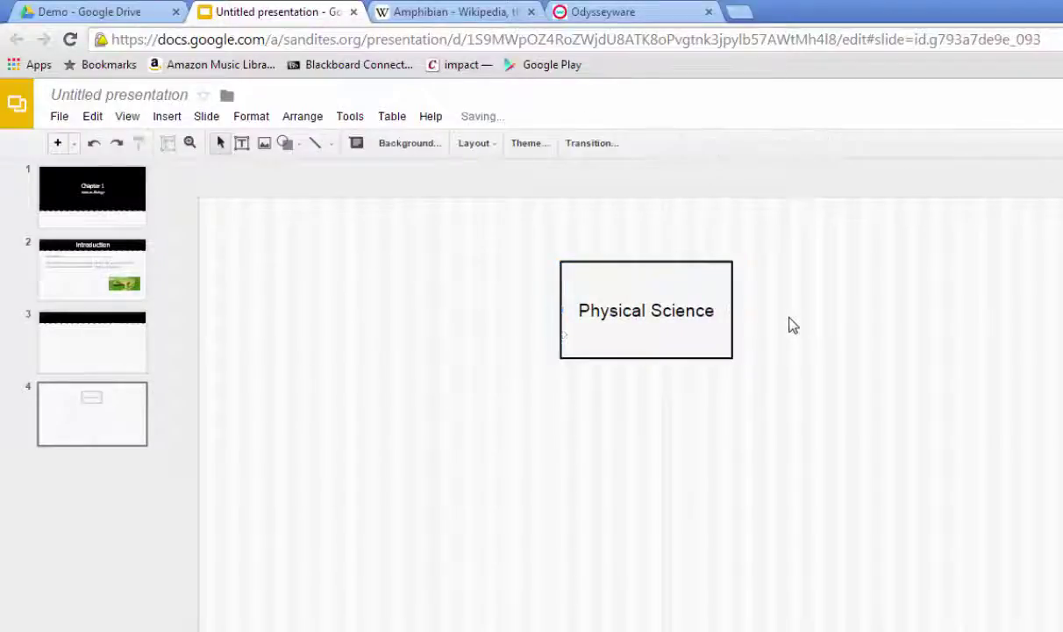
Draw a rectangle below-left of Physical Science with centred text 'Biology'
left_click(285, 145)
mouse_move(333, 172)
left_click(410, 179)
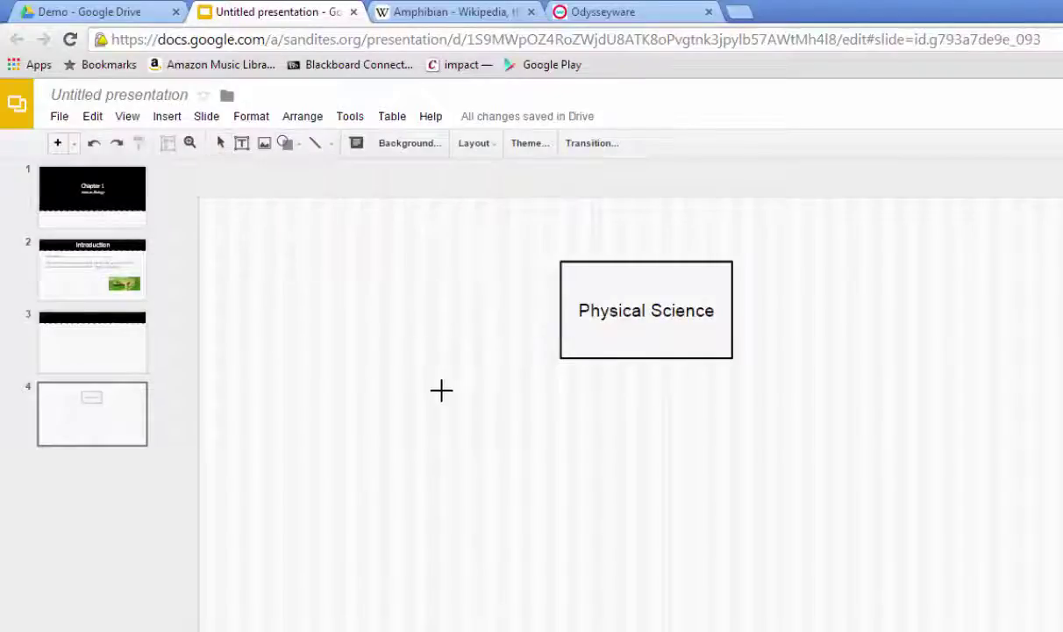
left_click_drag(441, 391, 585, 487)
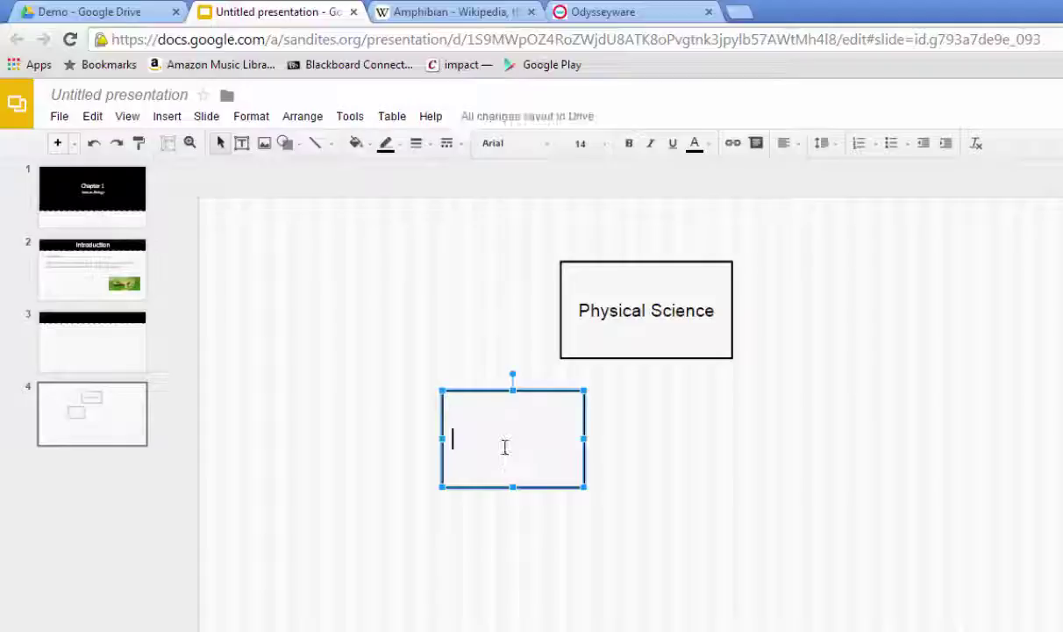
type("Biology")
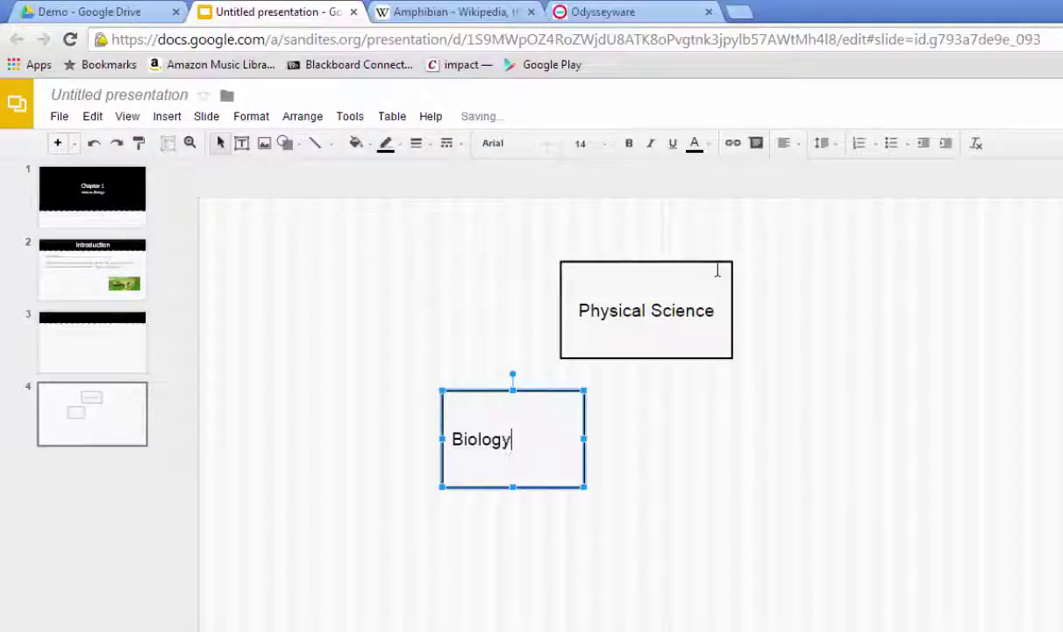
left_click(784, 143)
left_click(810, 169)
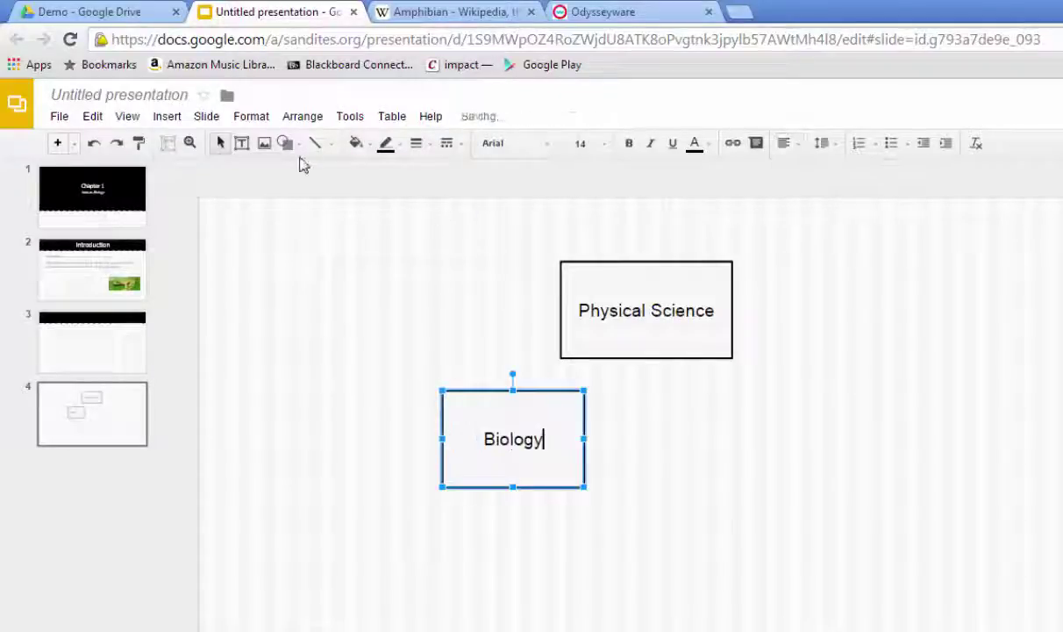
Draw a lower-right rectangle with centred text 'Third Science Elective'
left_click(286, 144)
mouse_move(356, 181)
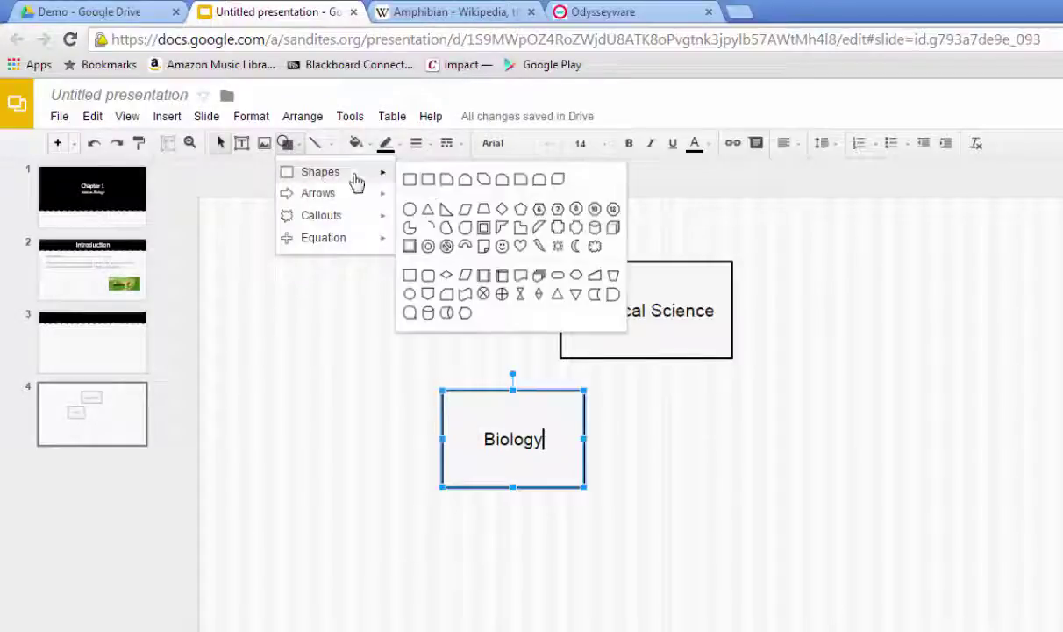
left_click(410, 180)
left_click_drag(704, 464, 865, 572)
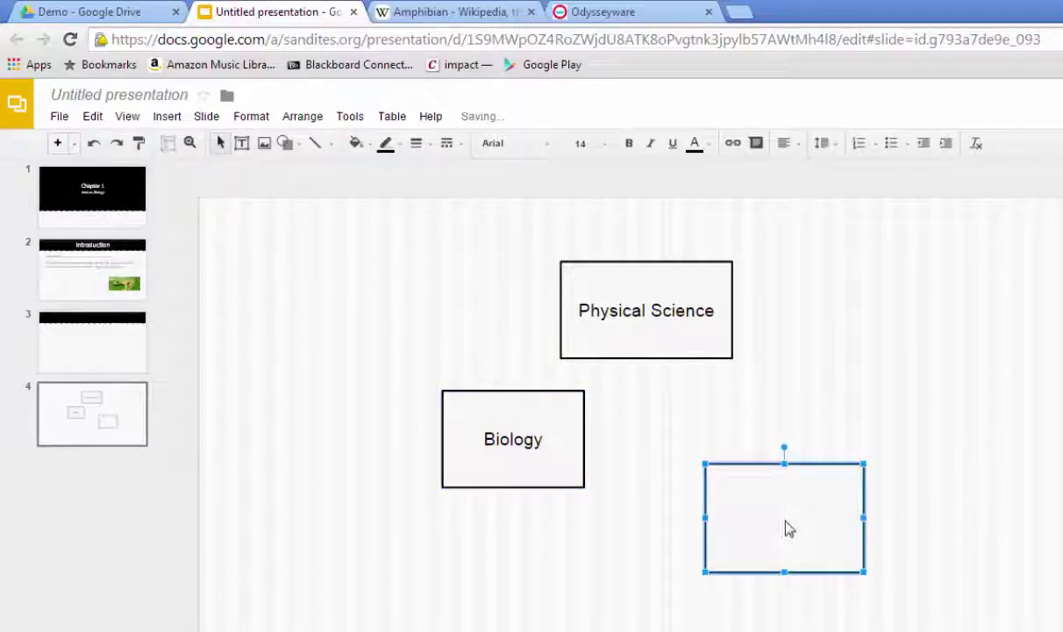
type("Third Science Elective")
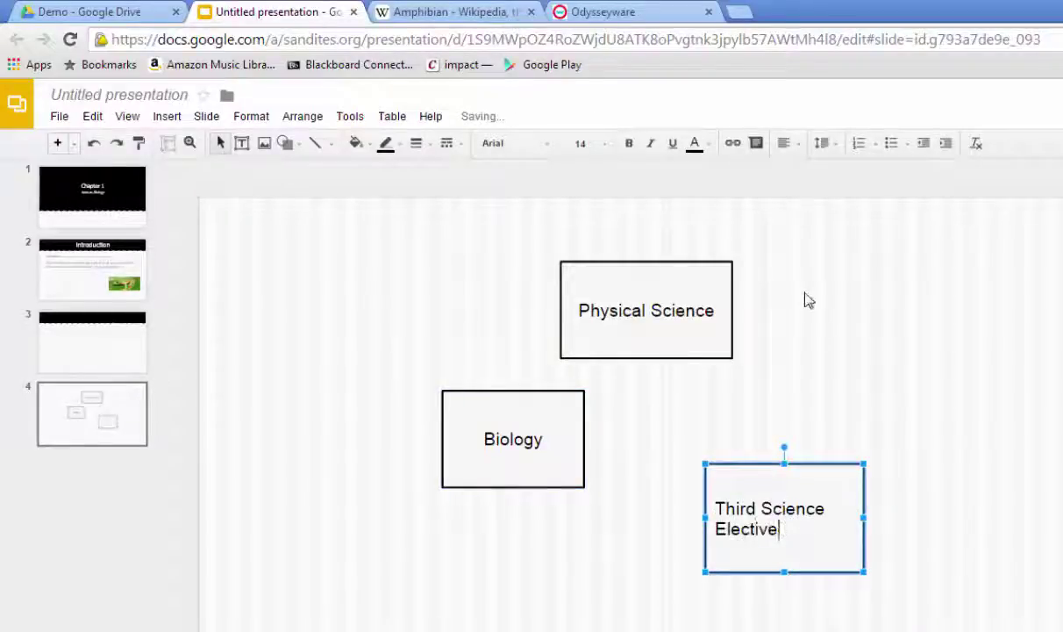
left_click(782, 142)
left_click(810, 173)
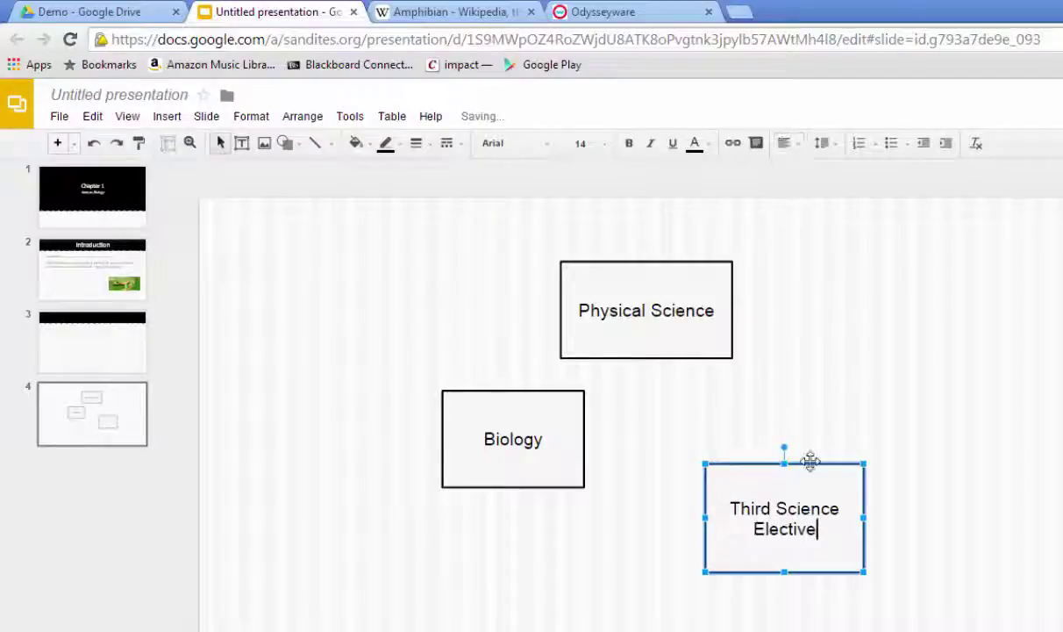
Stack Biology and Third Science Elective centred under Physical Science in one column
left_click_drag(761, 489, 640, 560)
left_click_drag(548, 405, 660, 402)
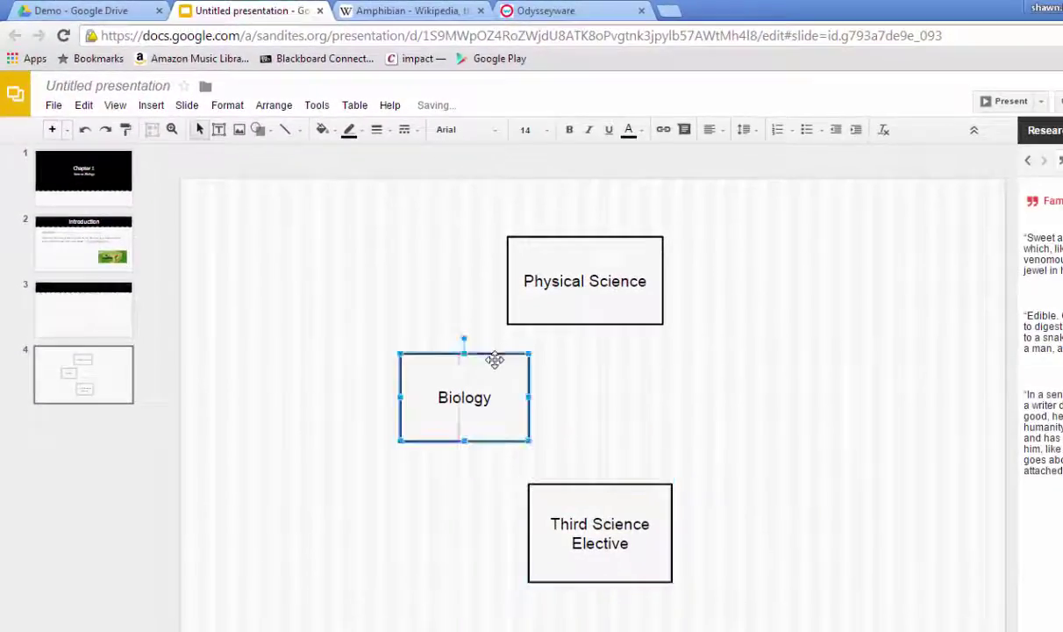
left_click_drag(598, 364, 617, 366)
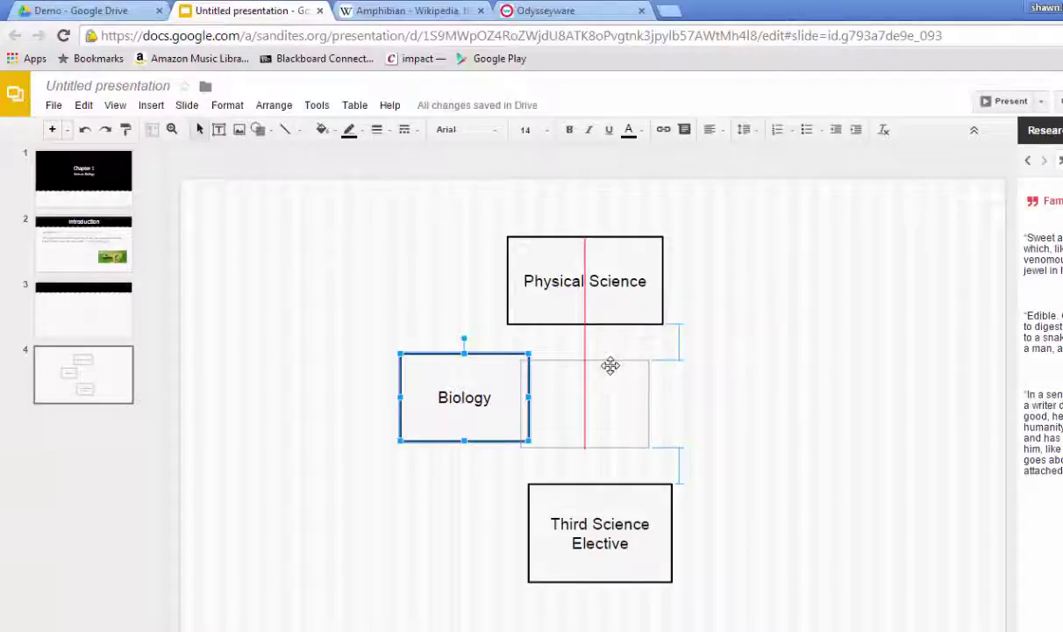
left_click_drag(611, 366, 627, 396)
left_click_drag(619, 483, 599, 479)
Resize Biology and Physical Science so all three boxes share a matching width
left_click(537, 400)
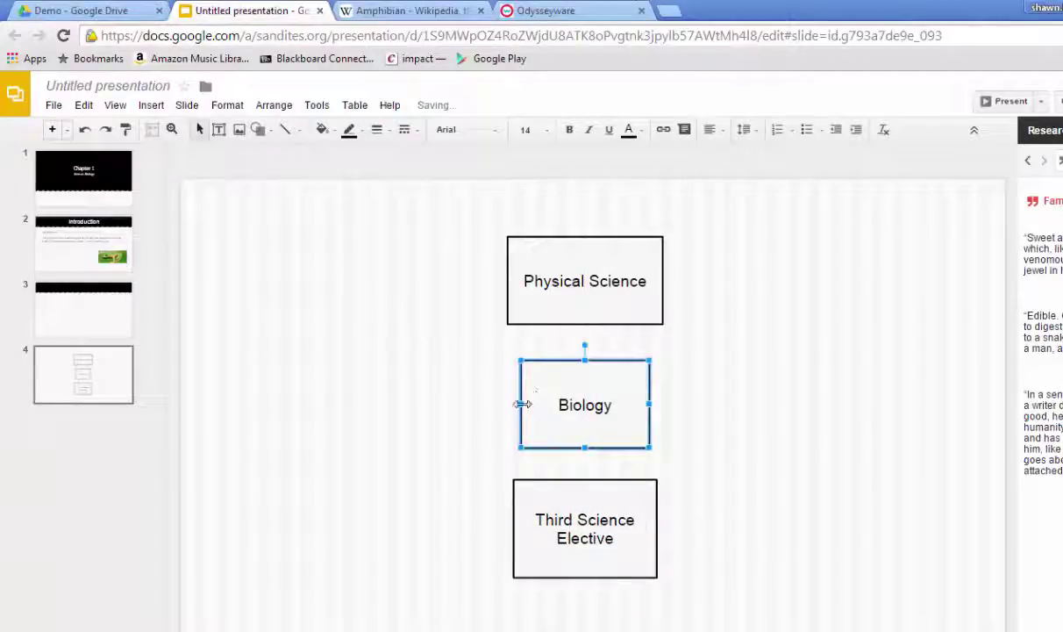
mouse_move(522, 404)
left_mouse_down()
mouse_move(508, 403)
mouse_move(522, 403)
left_mouse_up()
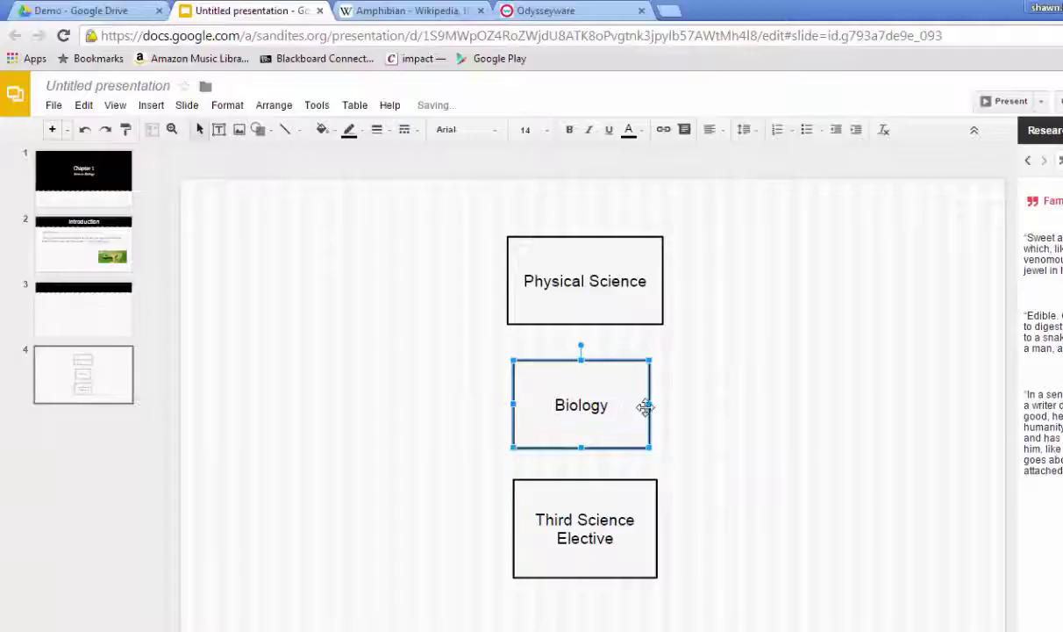
left_click_drag(649, 405, 657, 404)
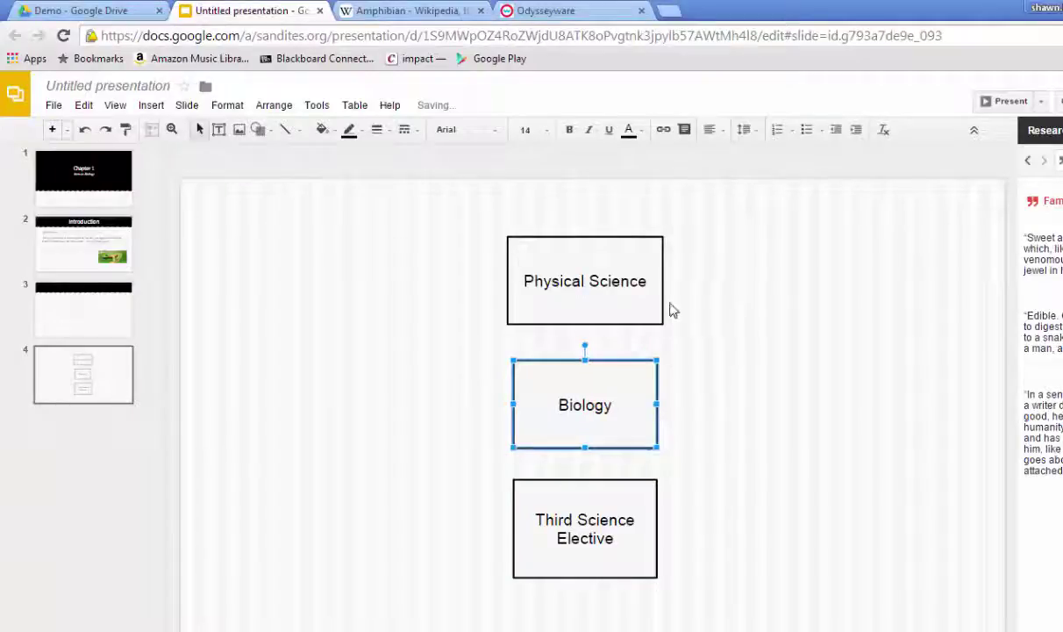
left_click(660, 293)
left_click_drag(662, 280, 658, 280)
Narrow the Physical Science box from the left so its width matches the other boxes
left_click_drag(507, 280, 513, 281)
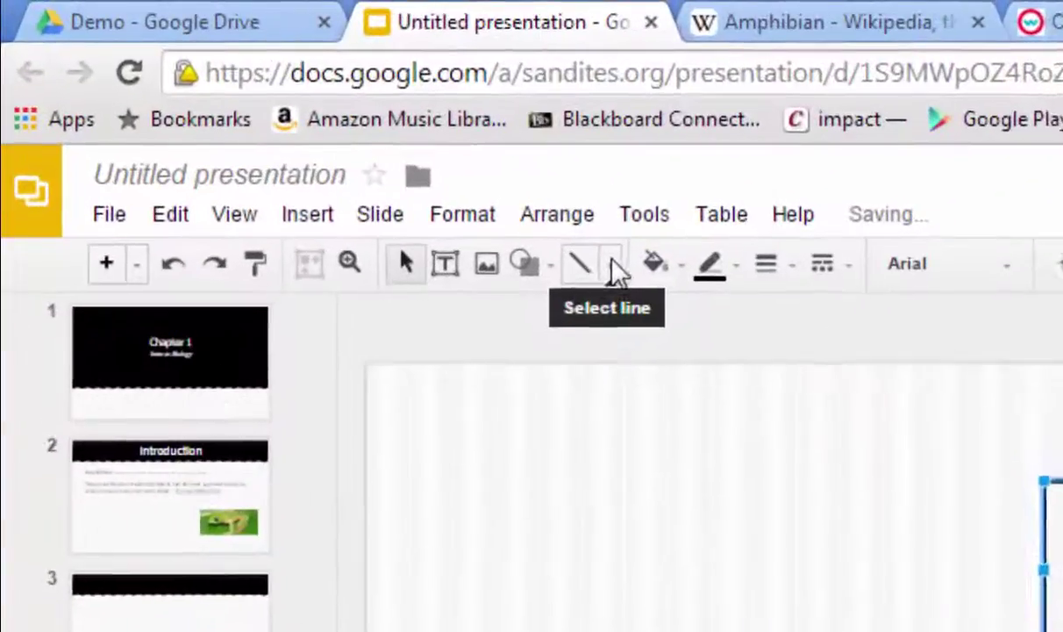
left_click(616, 270)
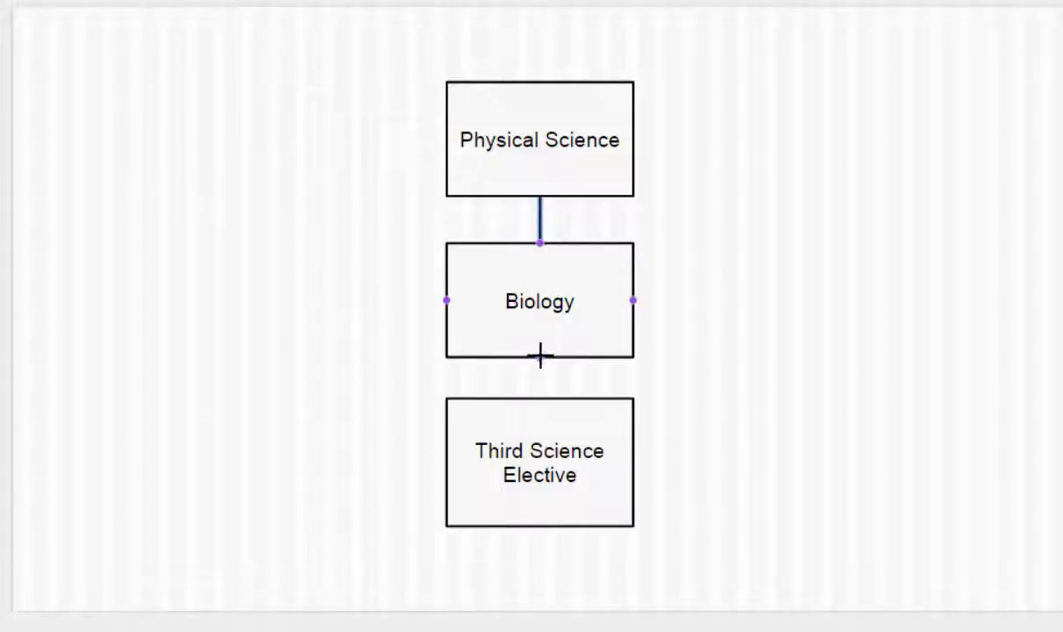
Draw a curved connector from Biology's bottom to Third Science Elective's top, then move Third Science Elective lower right
mouse_move(540, 355)
left_mouse_down()
mouse_move(540, 397)
mouse_move(712, 434)
left_mouse_up()
left_click_drag(574, 247, 436, 256)
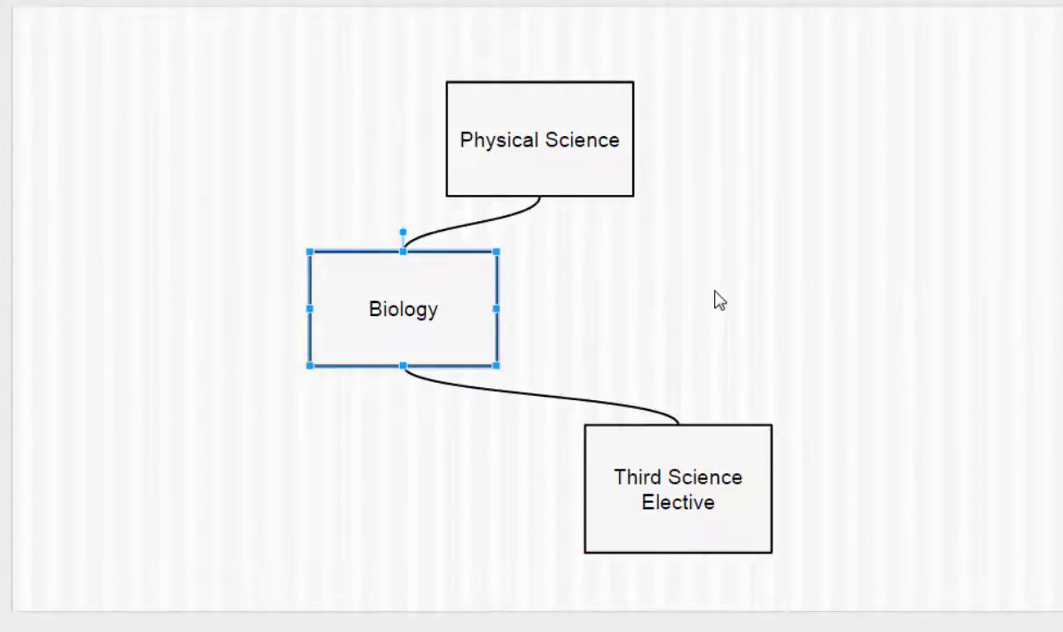